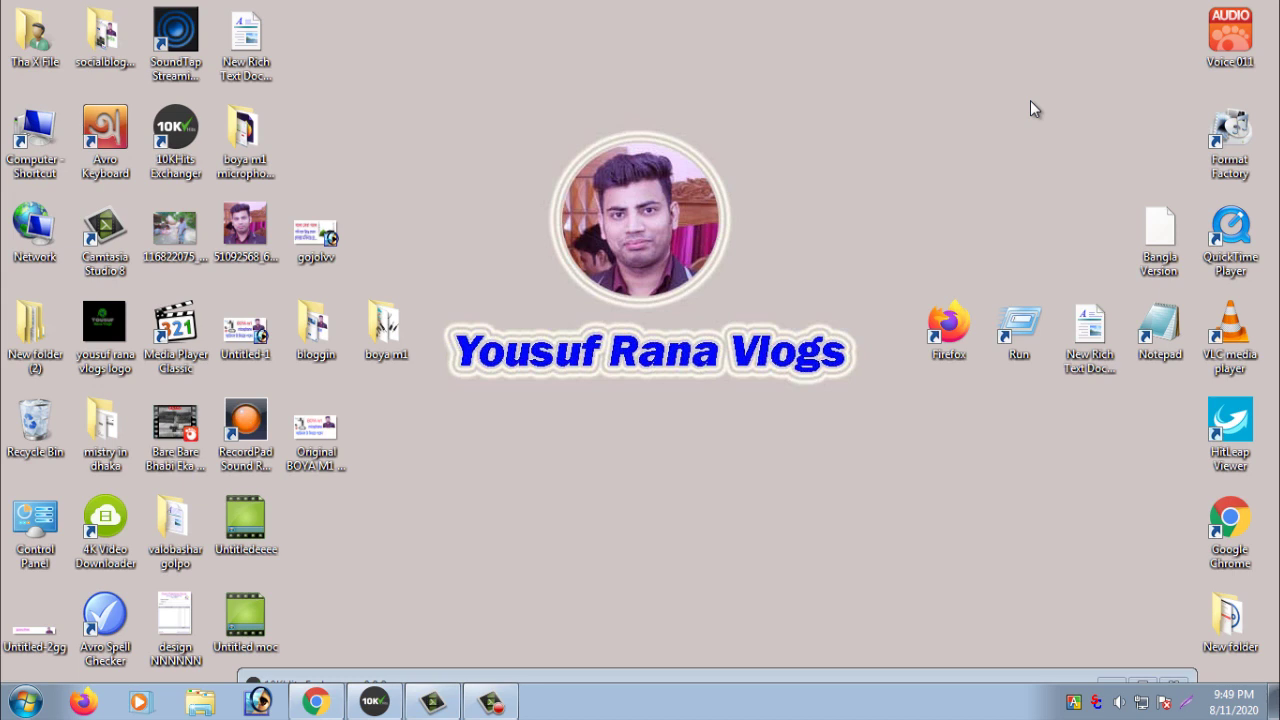
Step: In Google Chrome, search Google for "blogger" and open the Blogger.com site from the results
left_click(318, 703)
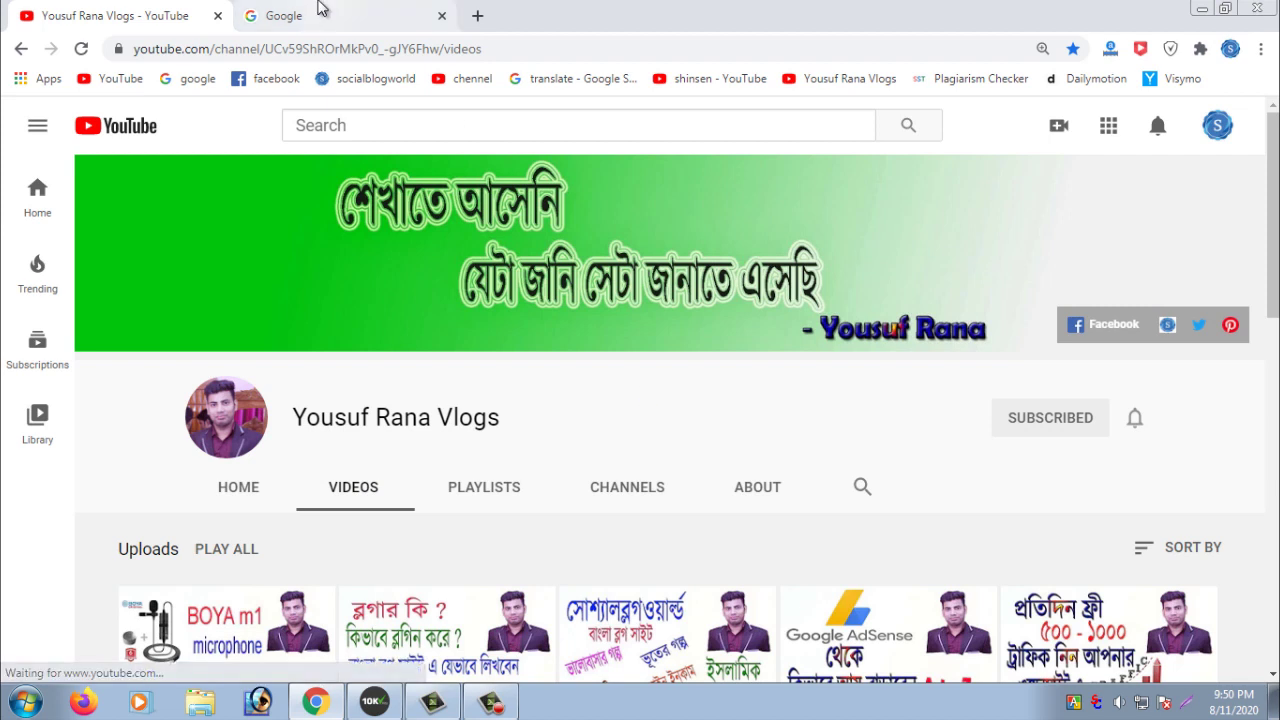
left_click(366, 8)
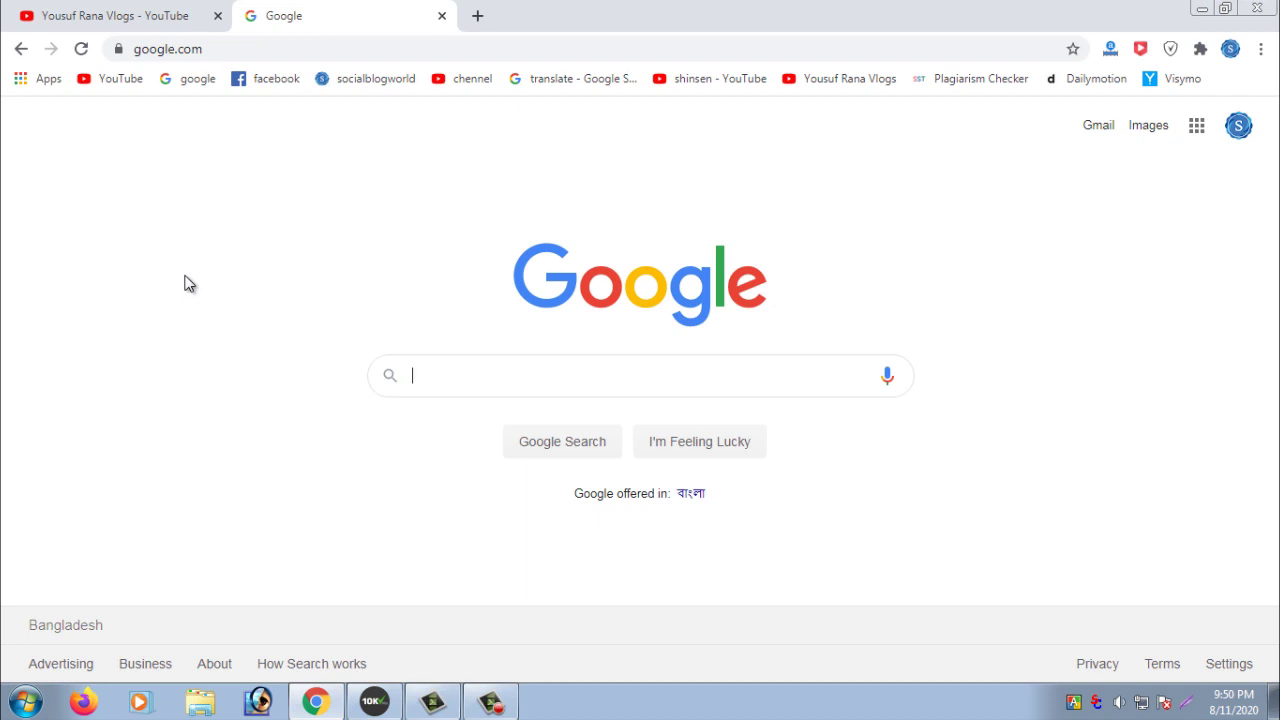
left_click(461, 381)
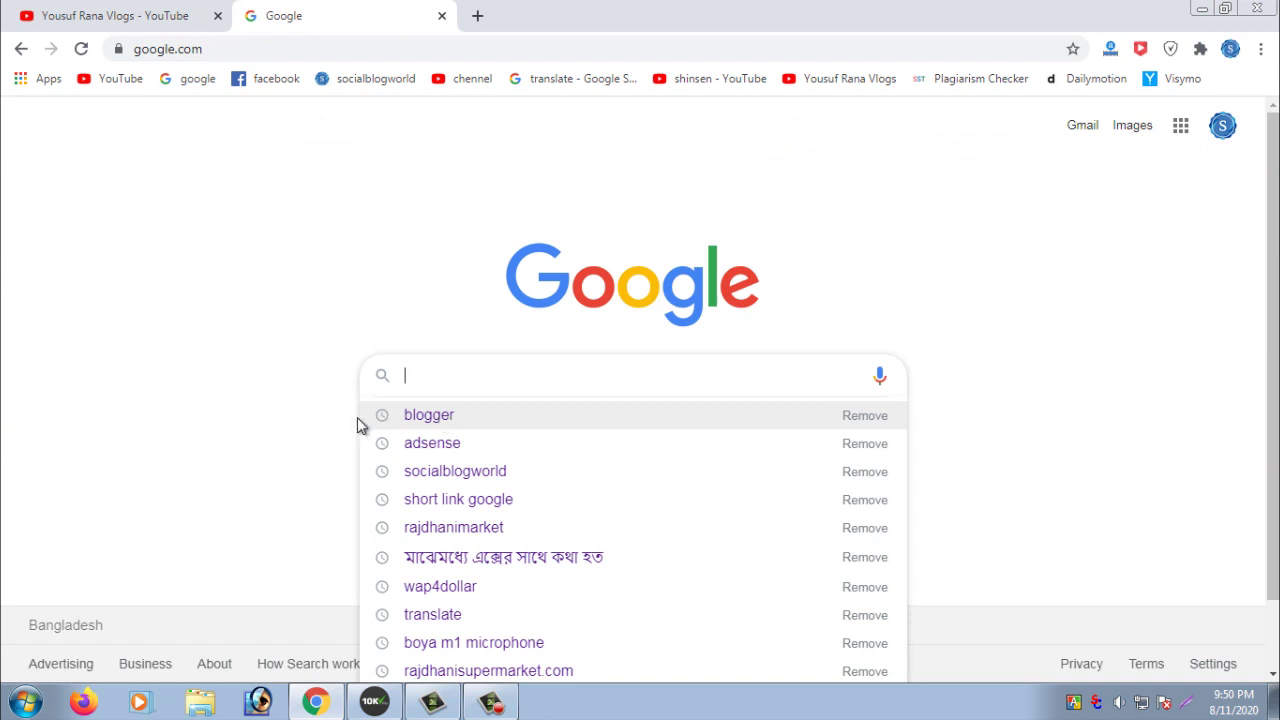
left_click(449, 418)
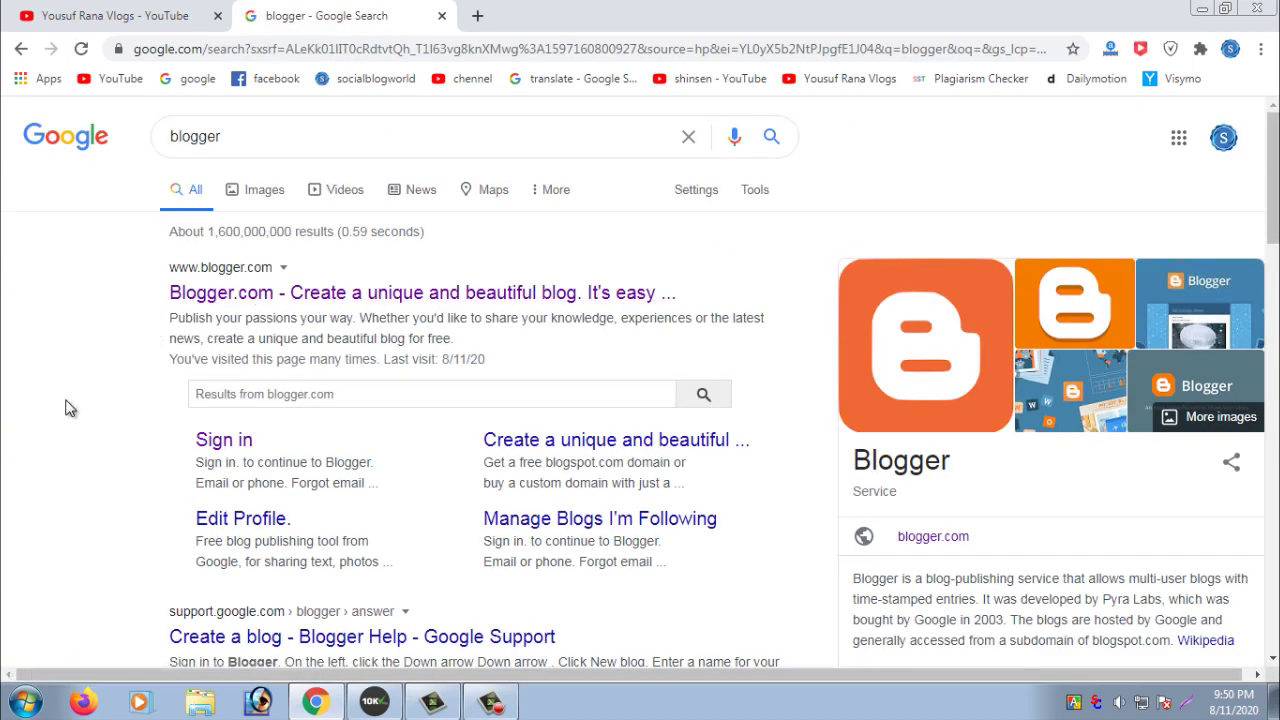
left_click(180, 294)
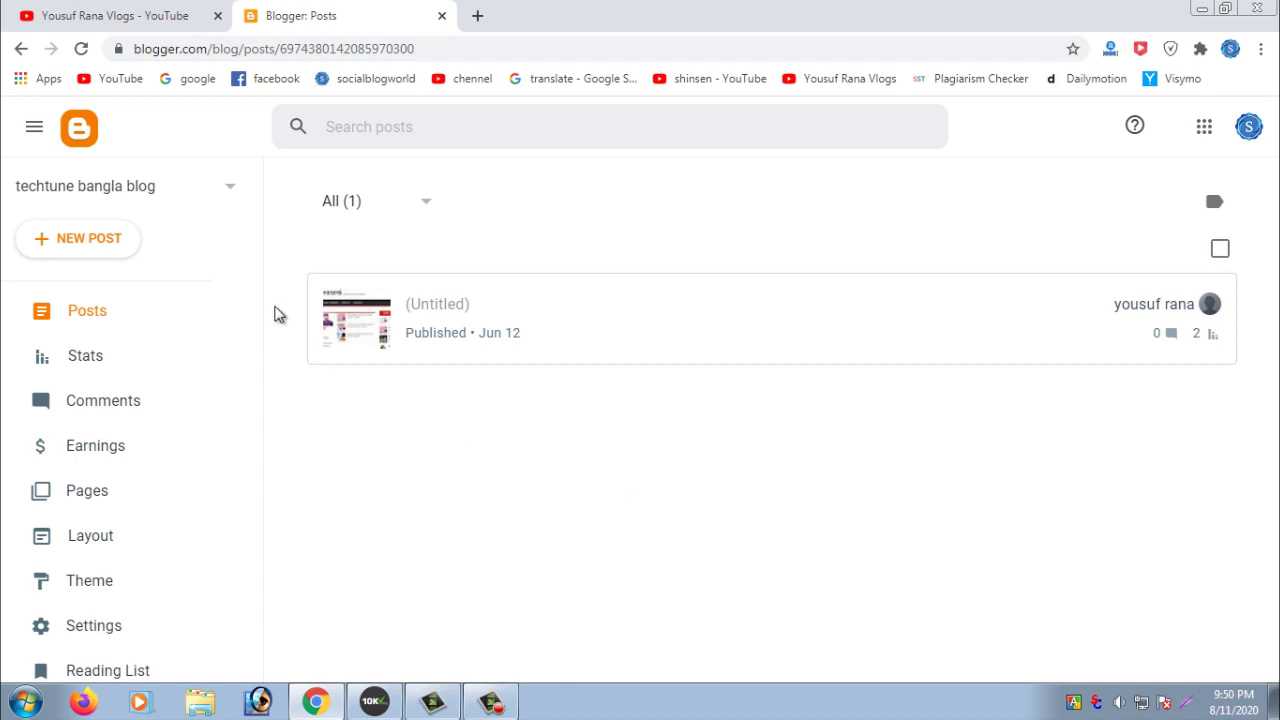
Step: Start a new blog and title it with the YouTube channel's name, with spaces and each word capitalized, and proceed to the address
left_click(116, 189)
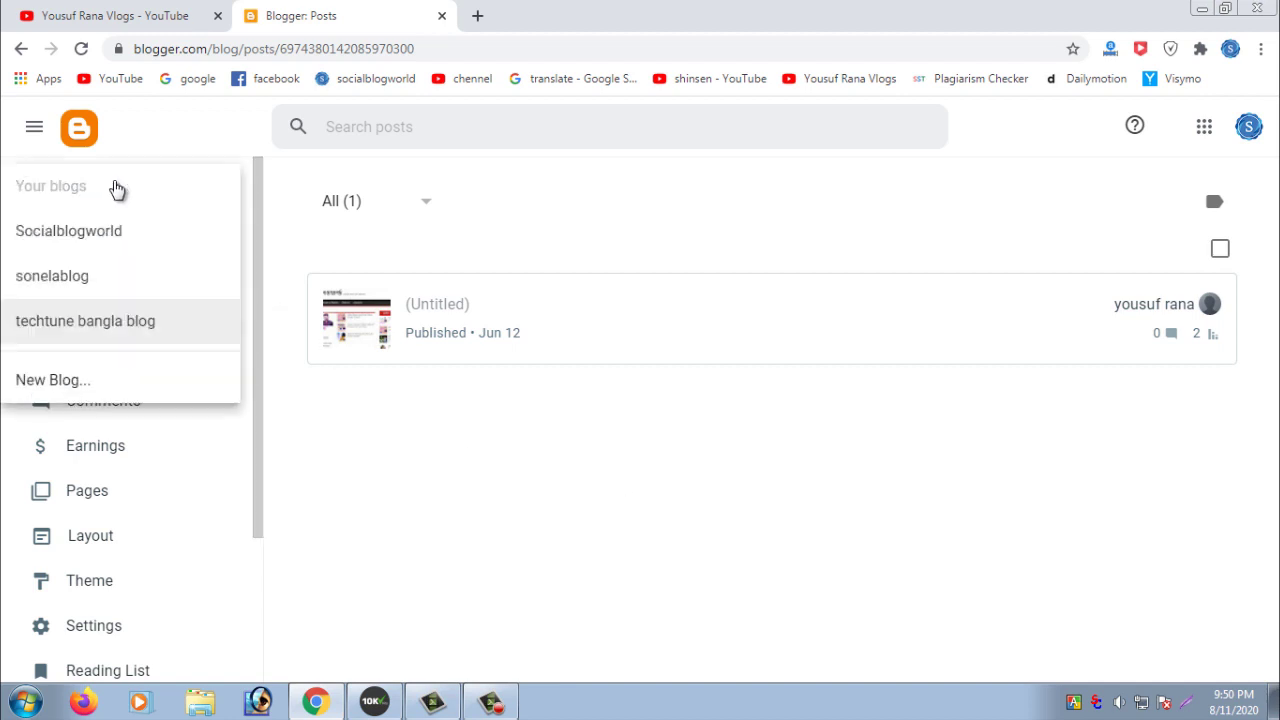
left_click(71, 380)
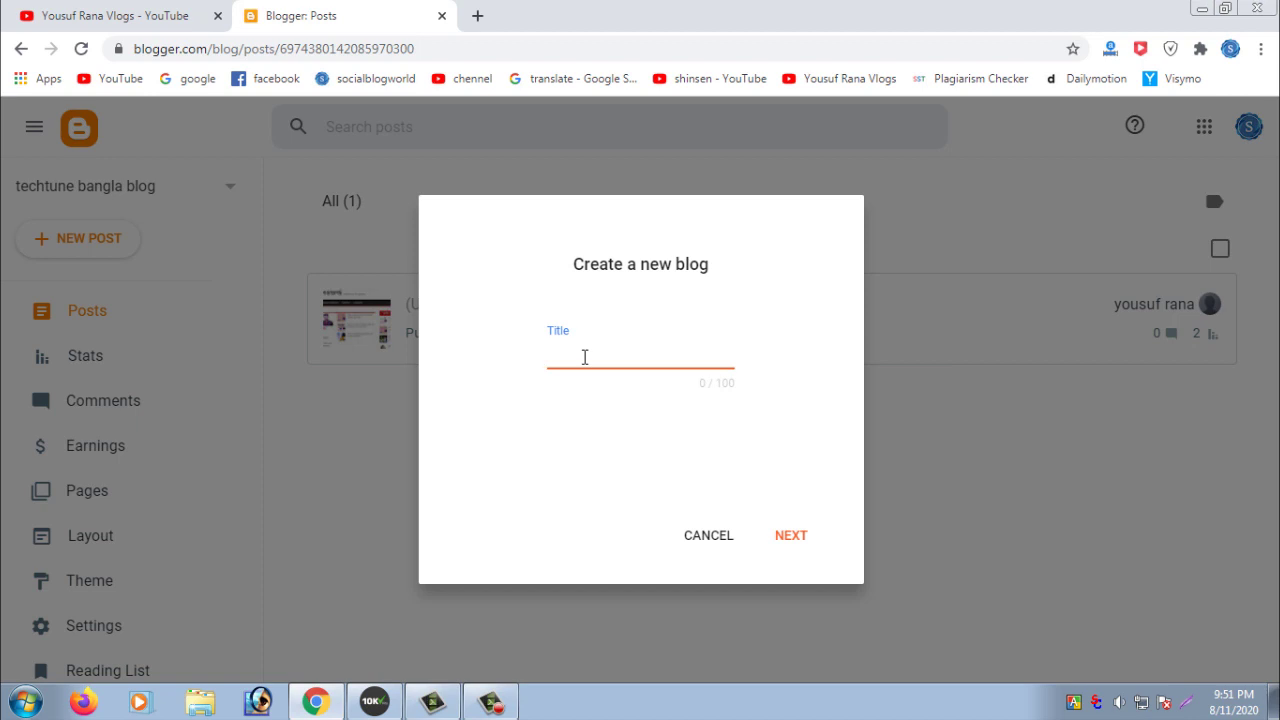
type("yousufranavlogs")
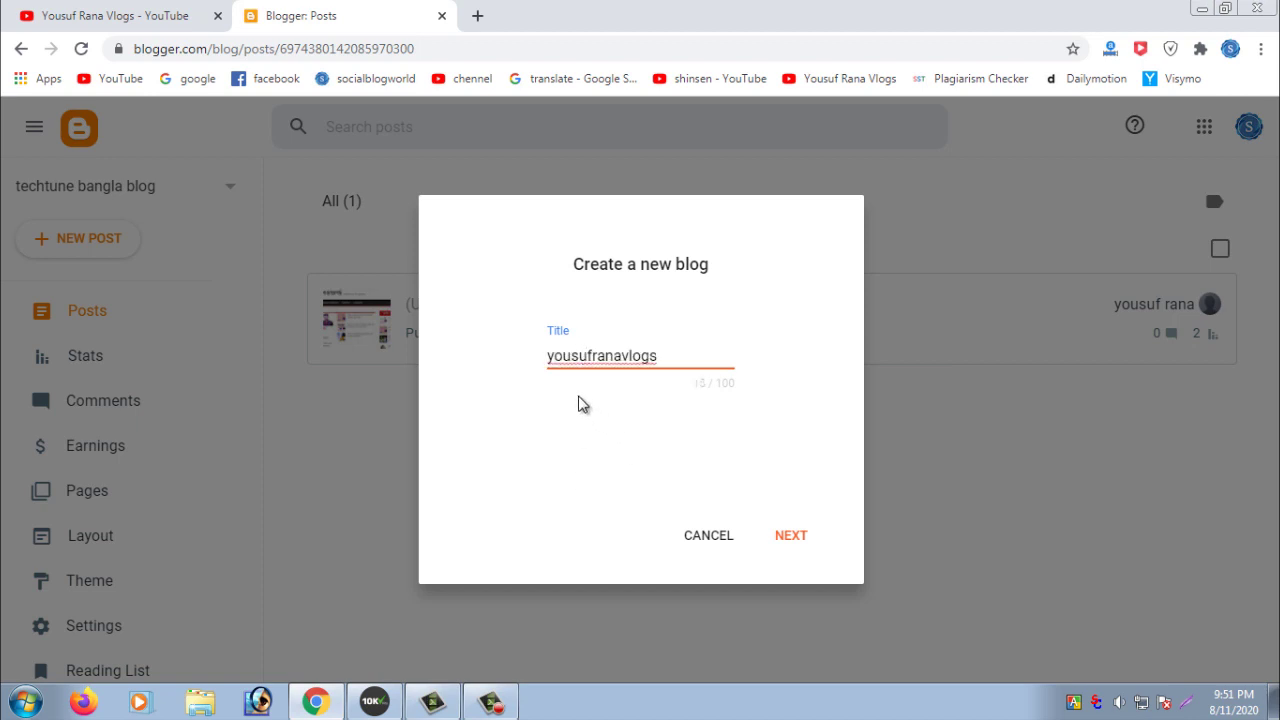
left_click(591, 358)
left_click(626, 356)
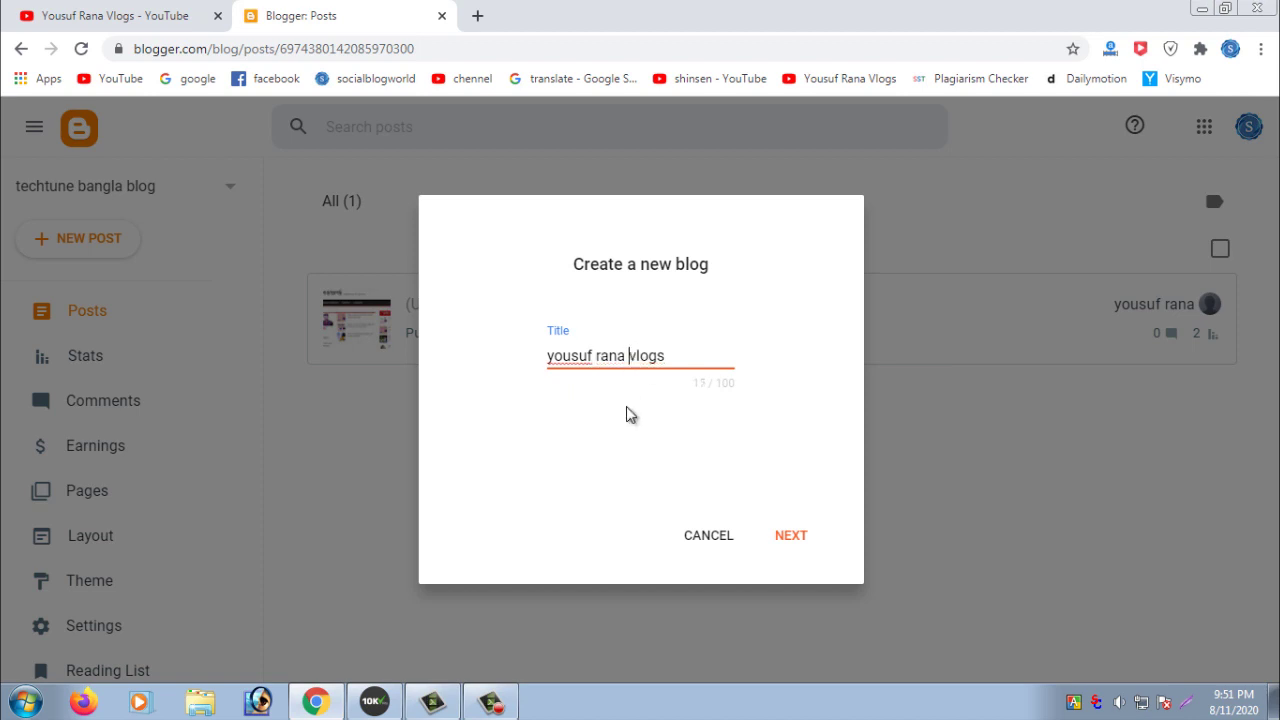
left_click(553, 362)
key("BackSpace")
type("Y")
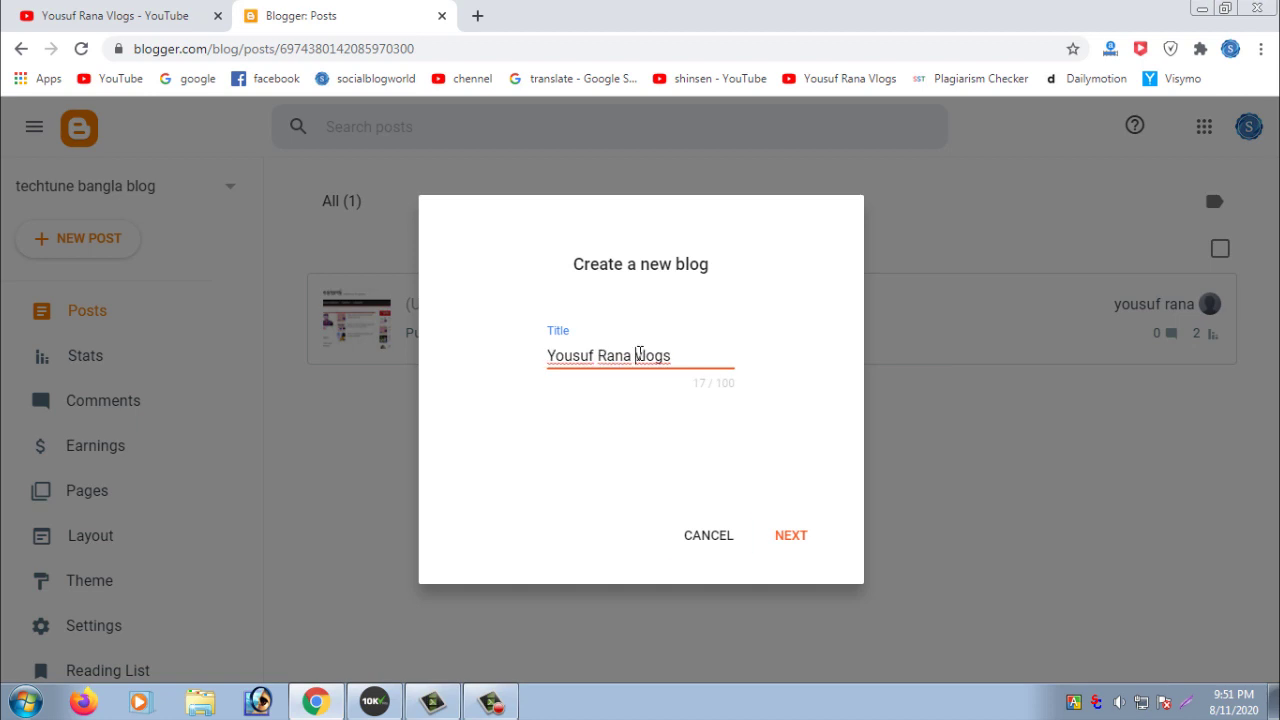
left_click_drag(634, 356, 643, 356)
type("V")
left_click(797, 545)
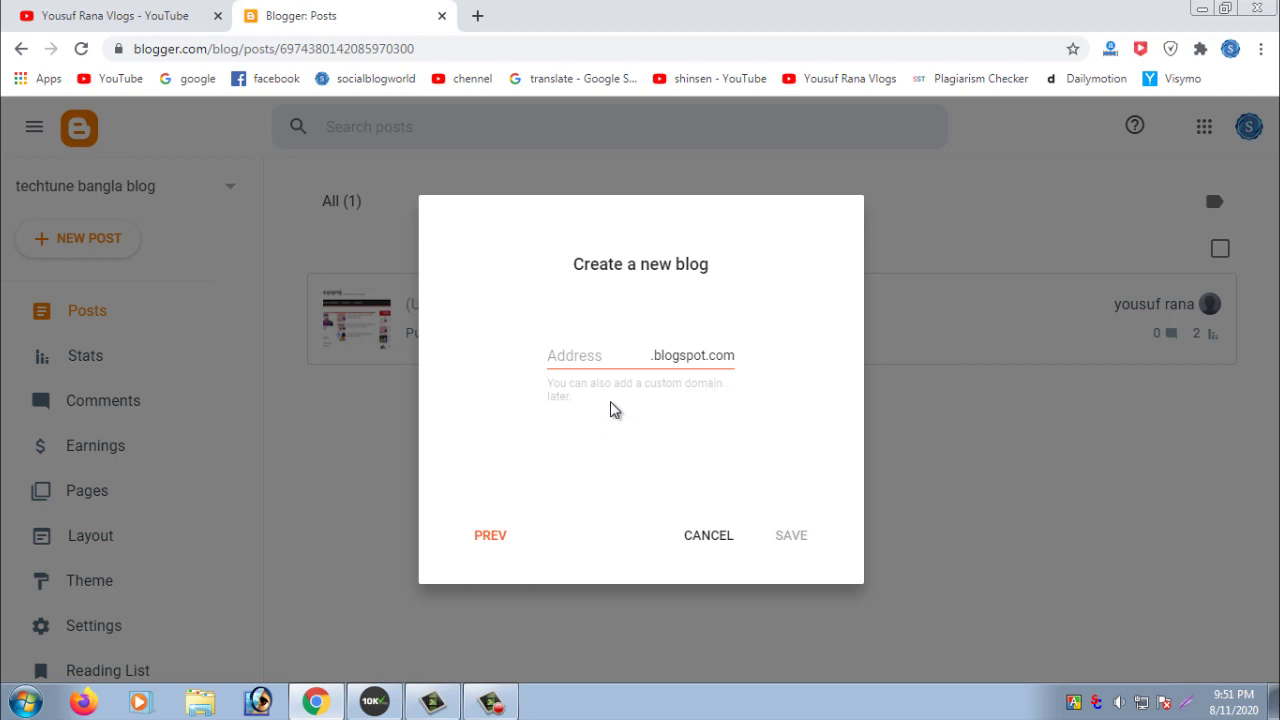
Step: Enter the channel's name in lowercase without spaces as the new blog's blogspot.com address
left_click(598, 358)
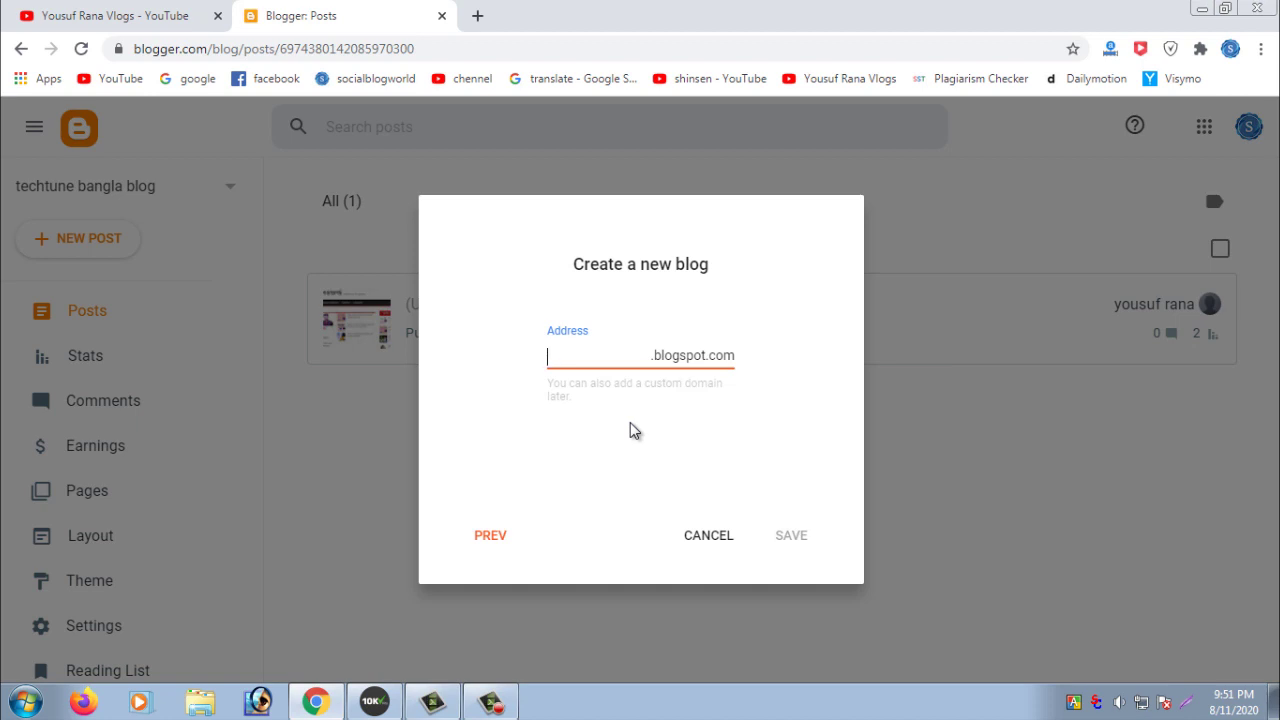
type("yousufranavlog")
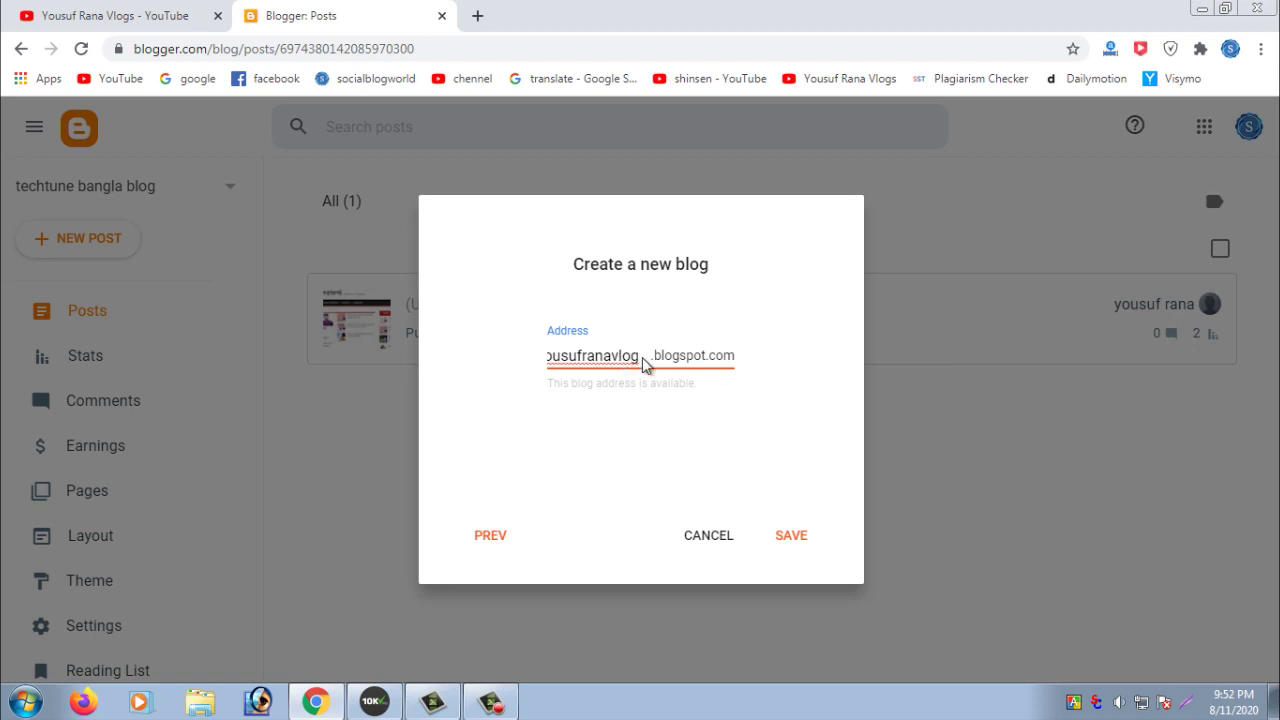
left_click(625, 387)
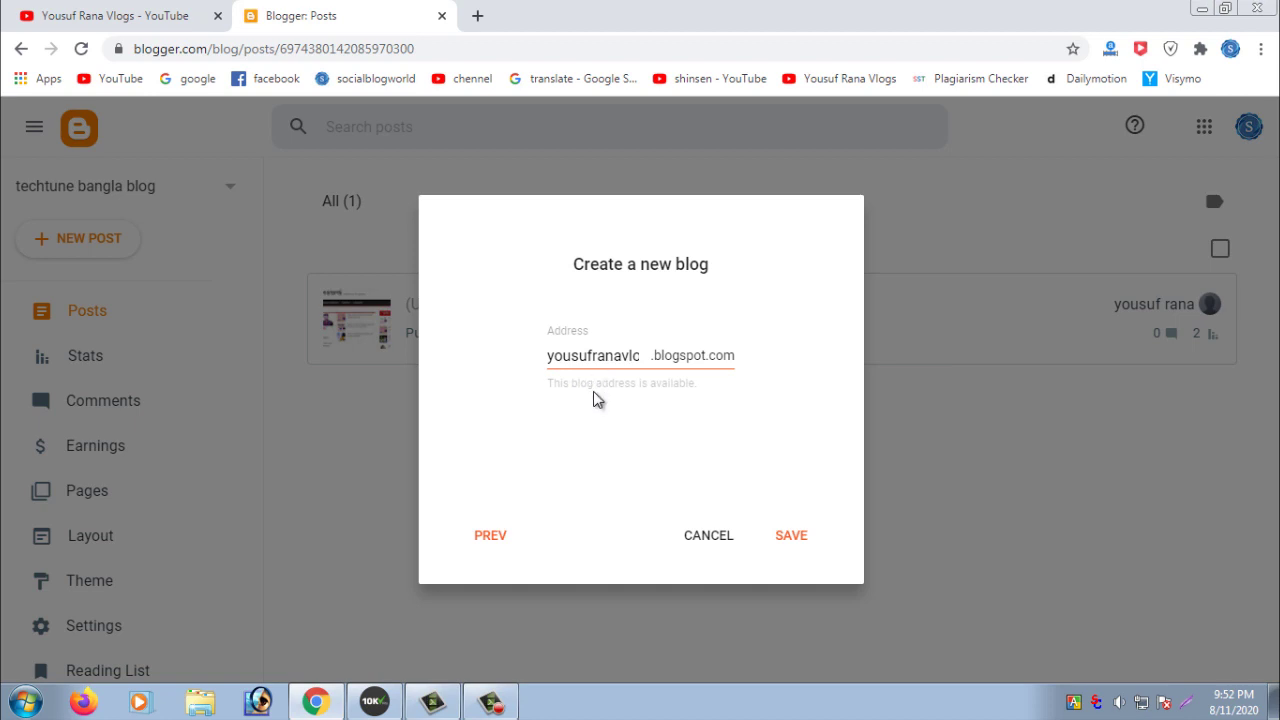
Step: Try a shorter blog address by removing the "vlogs" ending
left_click_drag(598, 362, 640, 358)
left_click(640, 360)
key("BackSpace")
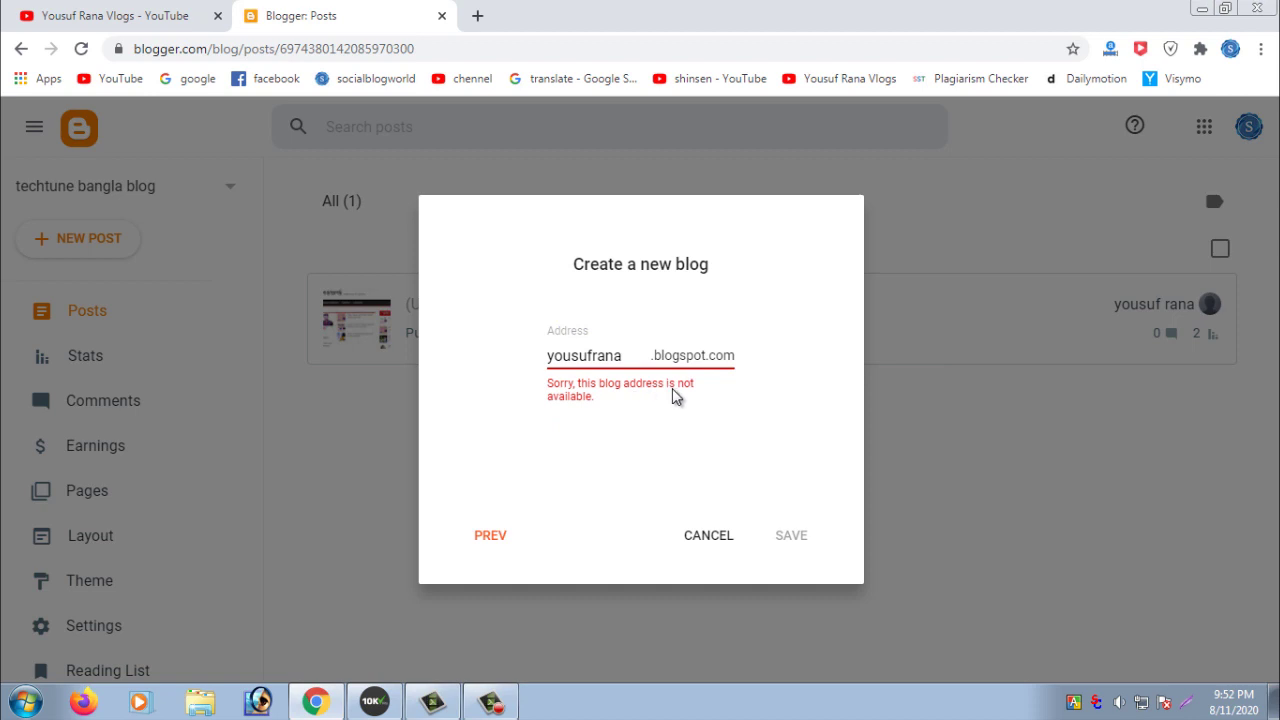
Step: Add "vlogs" back to the end of the blog address and save the new blog
left_click(622, 356)
type("vlogs")
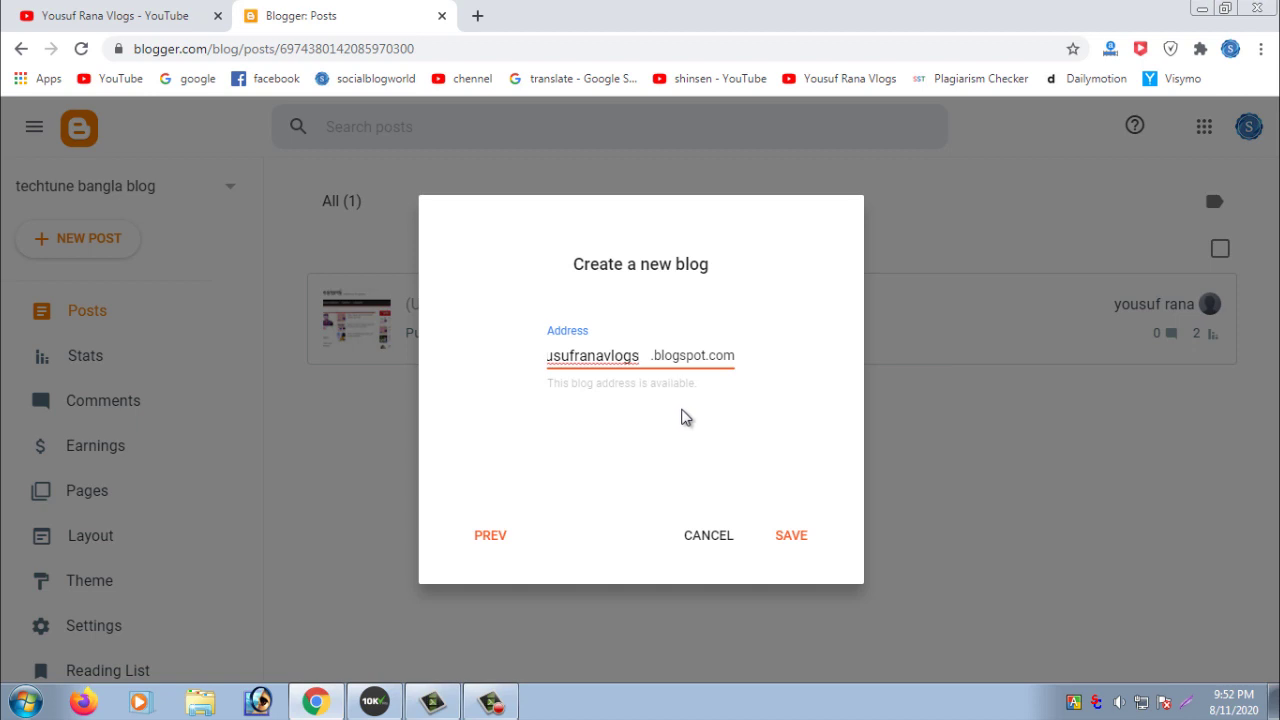
left_click_drag(640, 355, 536, 364)
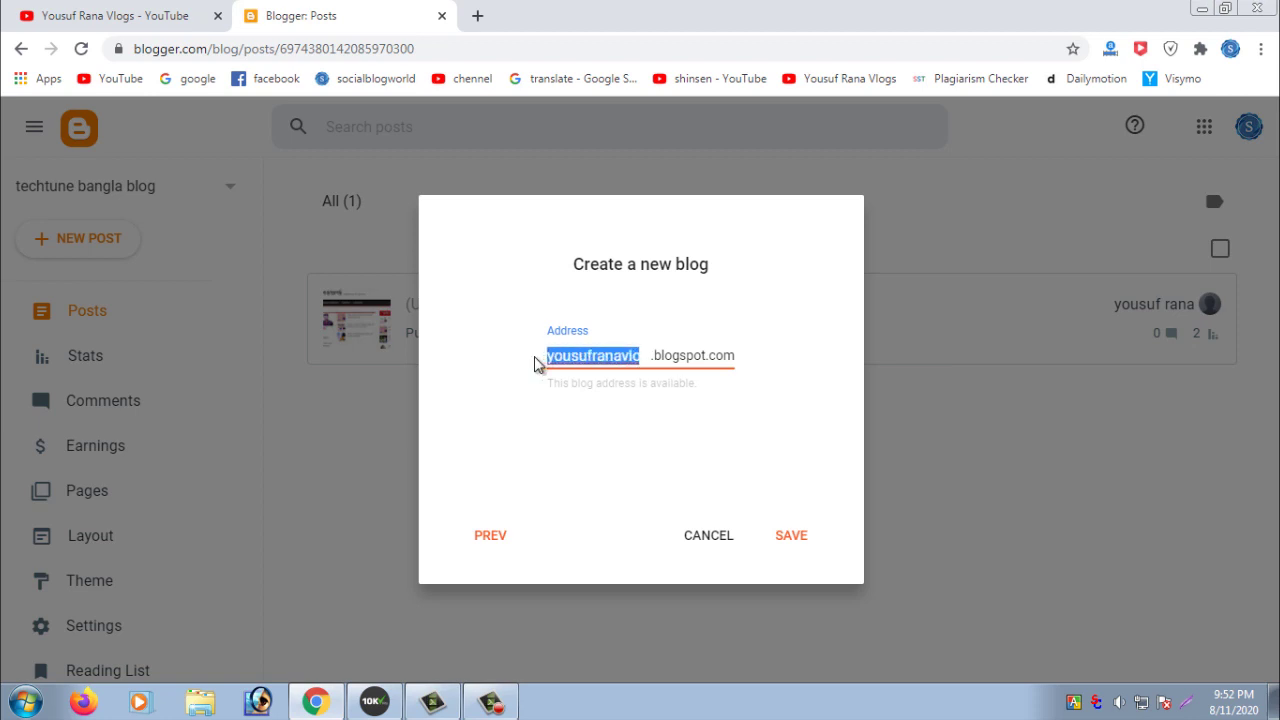
left_click(597, 378)
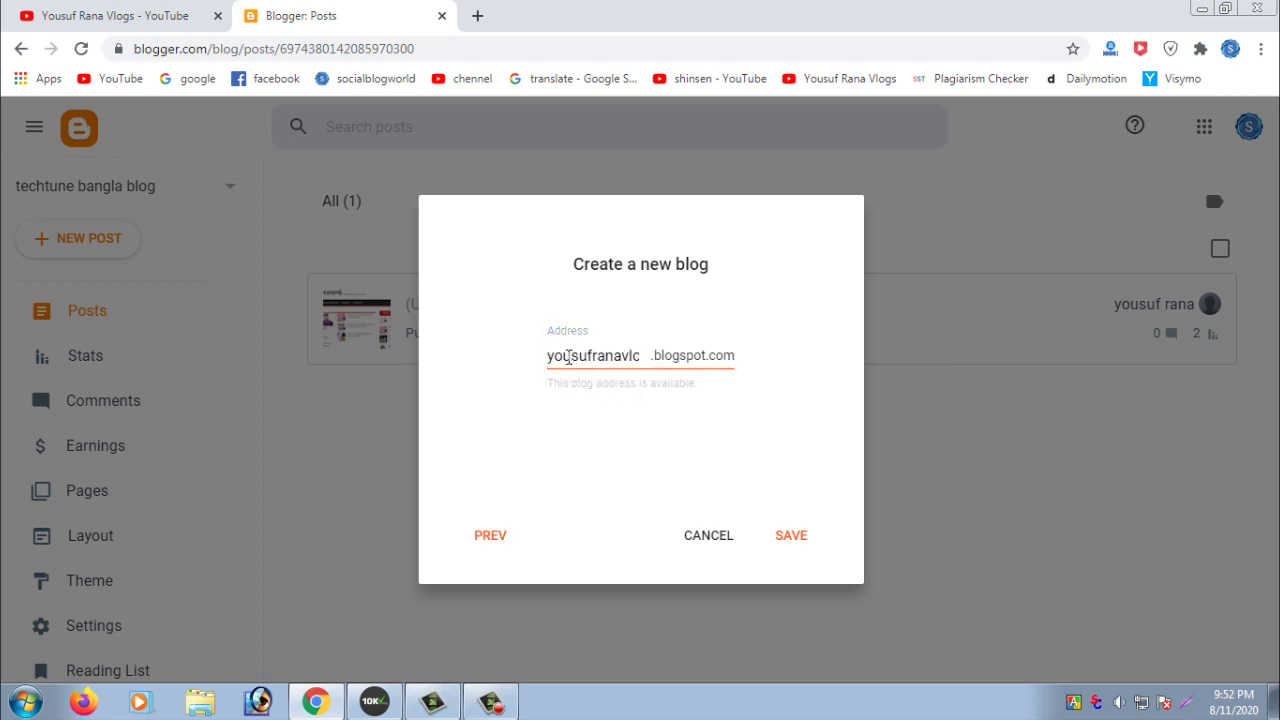
double_click(578, 355)
left_click(641, 376)
left_click_drag(618, 358, 645, 358)
left_click(795, 540)
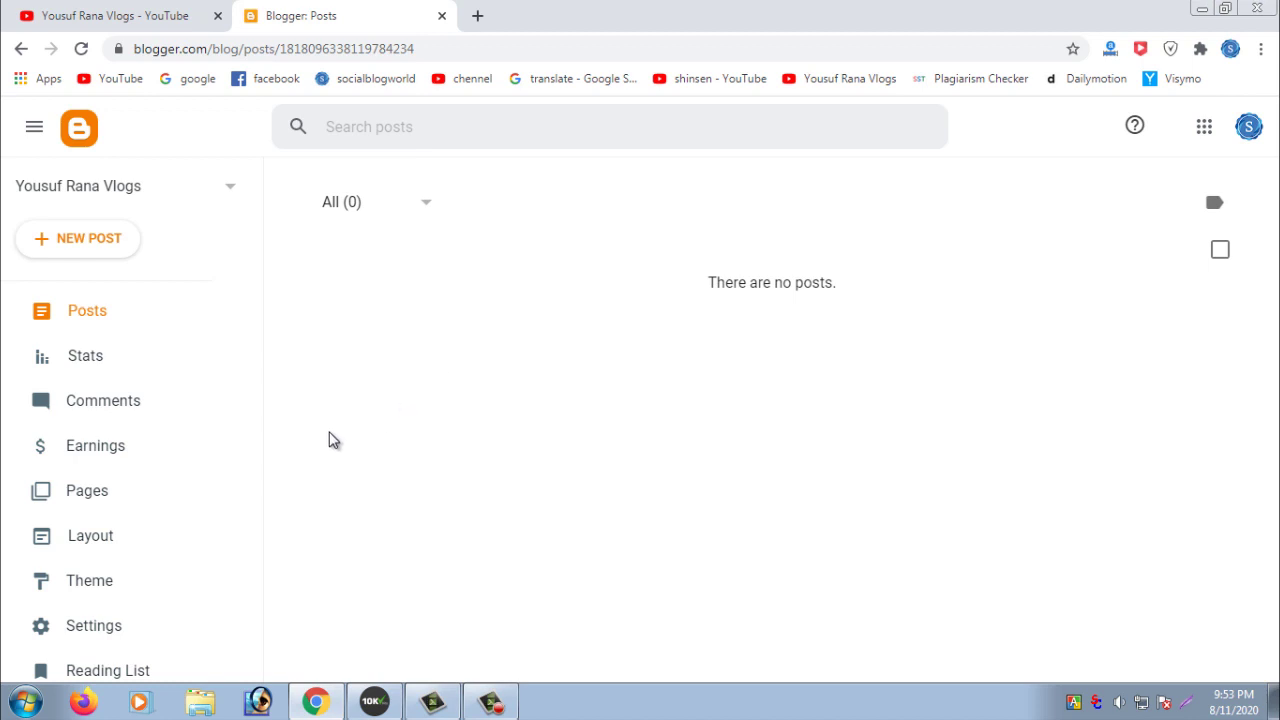
Step: View the new blog's live page and examine its title and web address
left_click(102, 190)
left_click(450, 381)
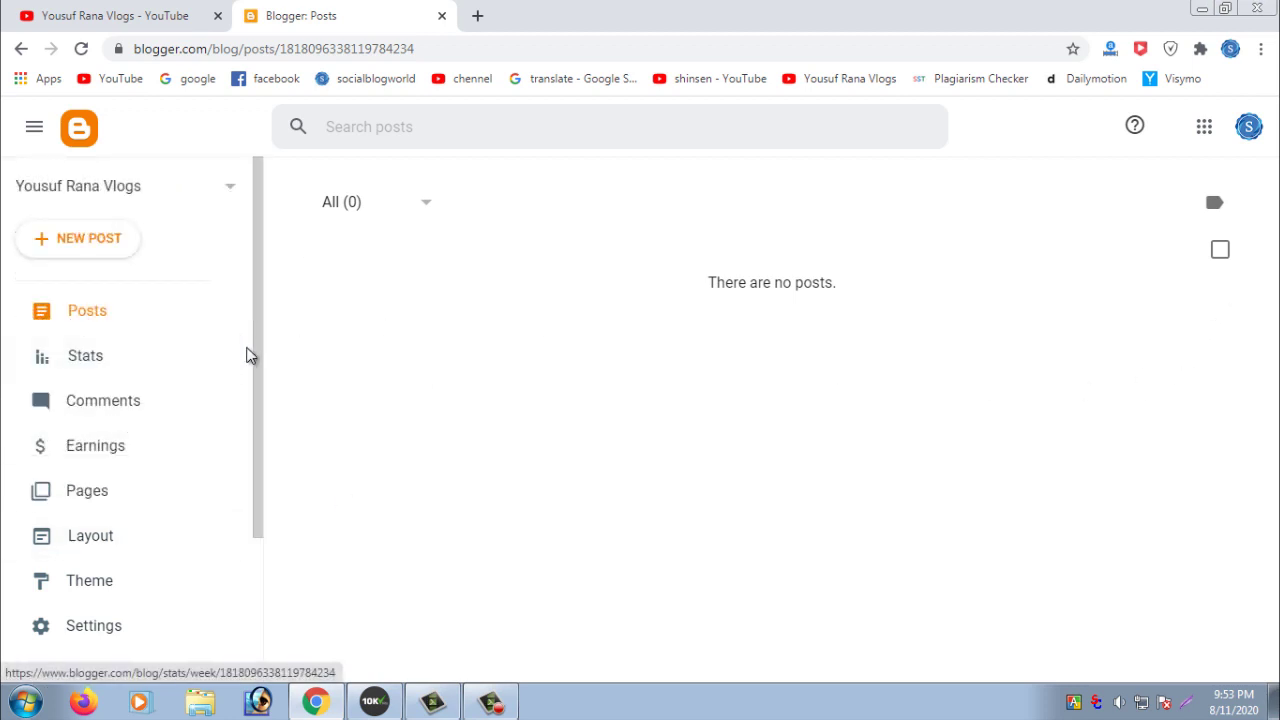
scroll(255, 390, "down", 2)
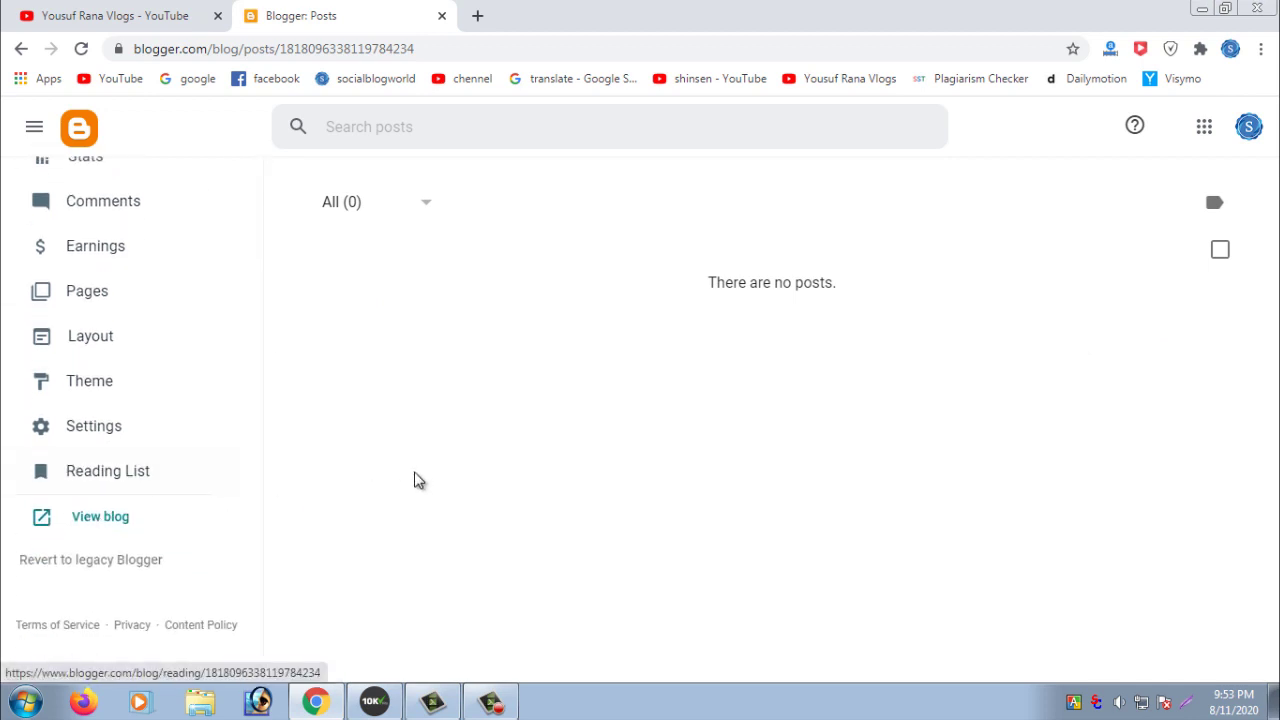
left_click(100, 518)
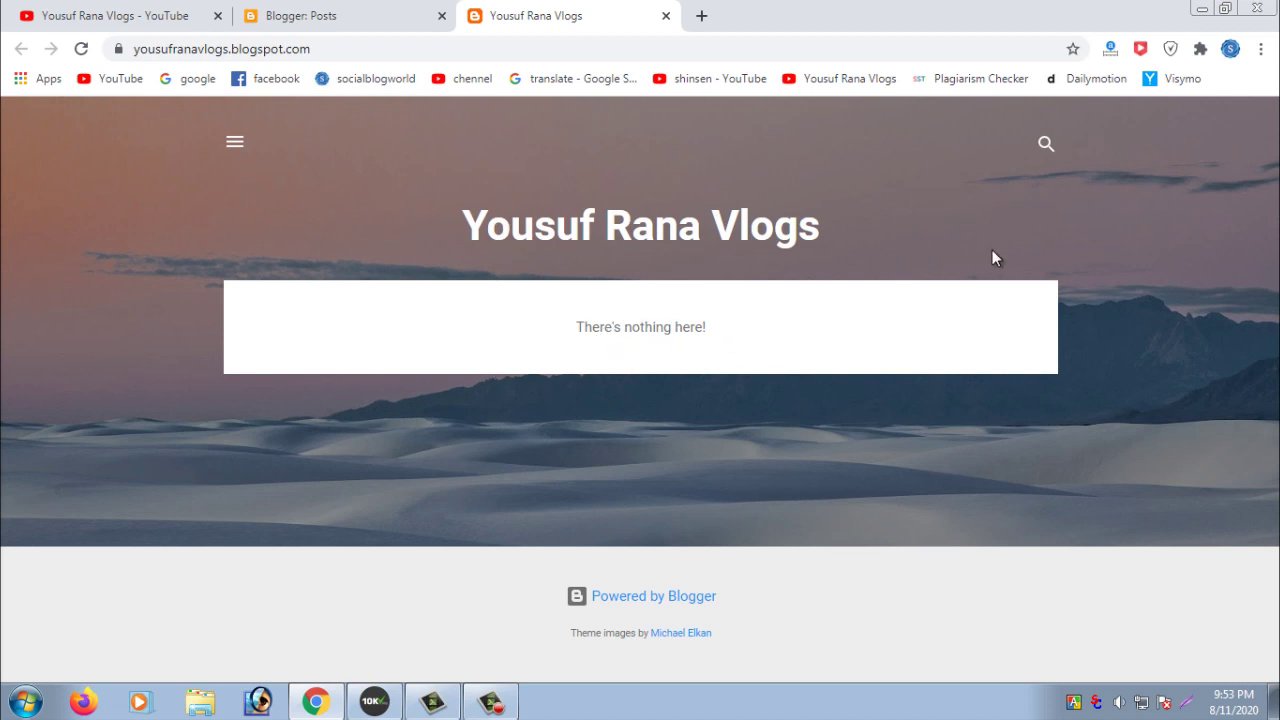
left_click_drag(462, 226, 851, 231)
left_click(851, 231)
left_click(229, 49)
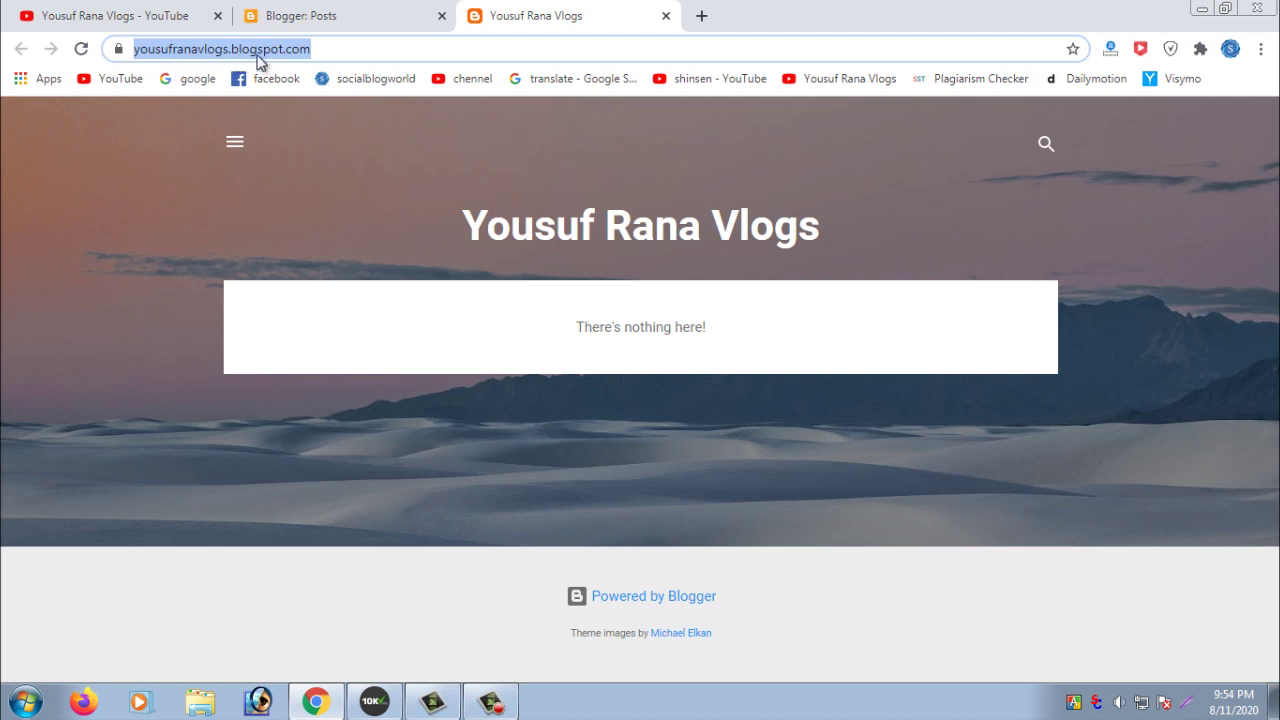
left_click(415, 188)
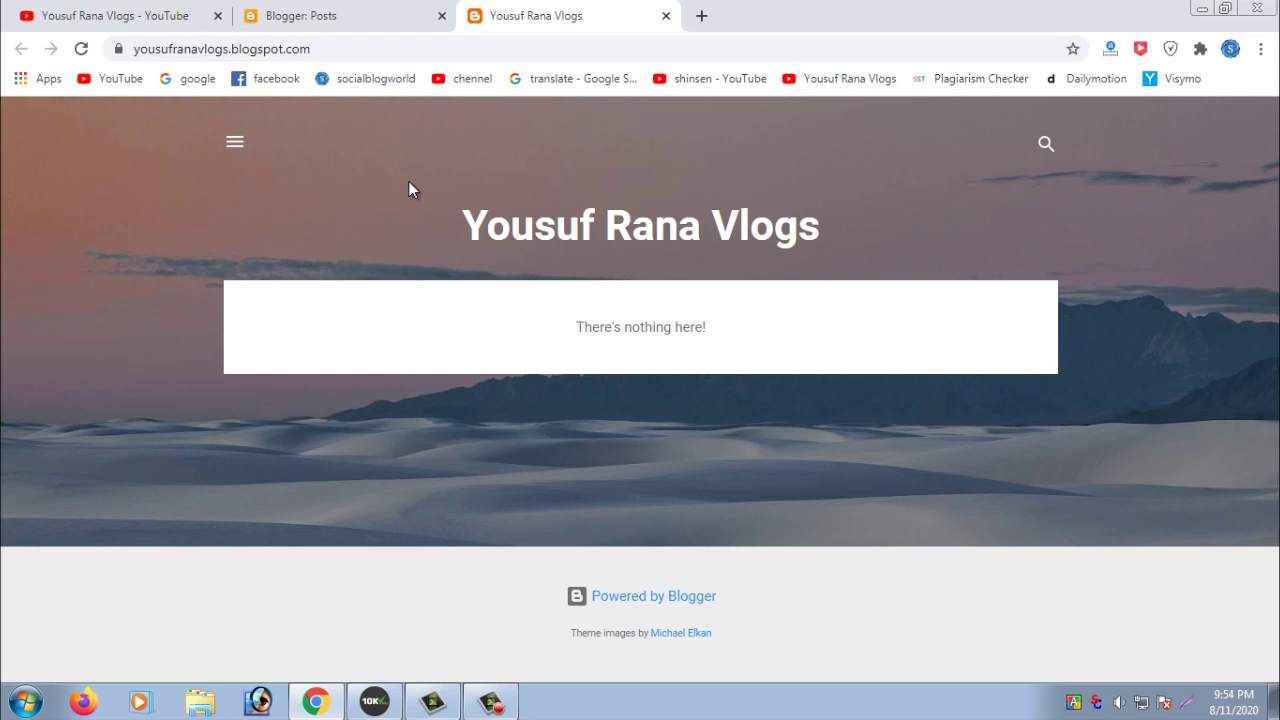
Step: Return to the blog's Blogger dashboard and create a new empty post, checking it against the live blog page
left_click(389, 12)
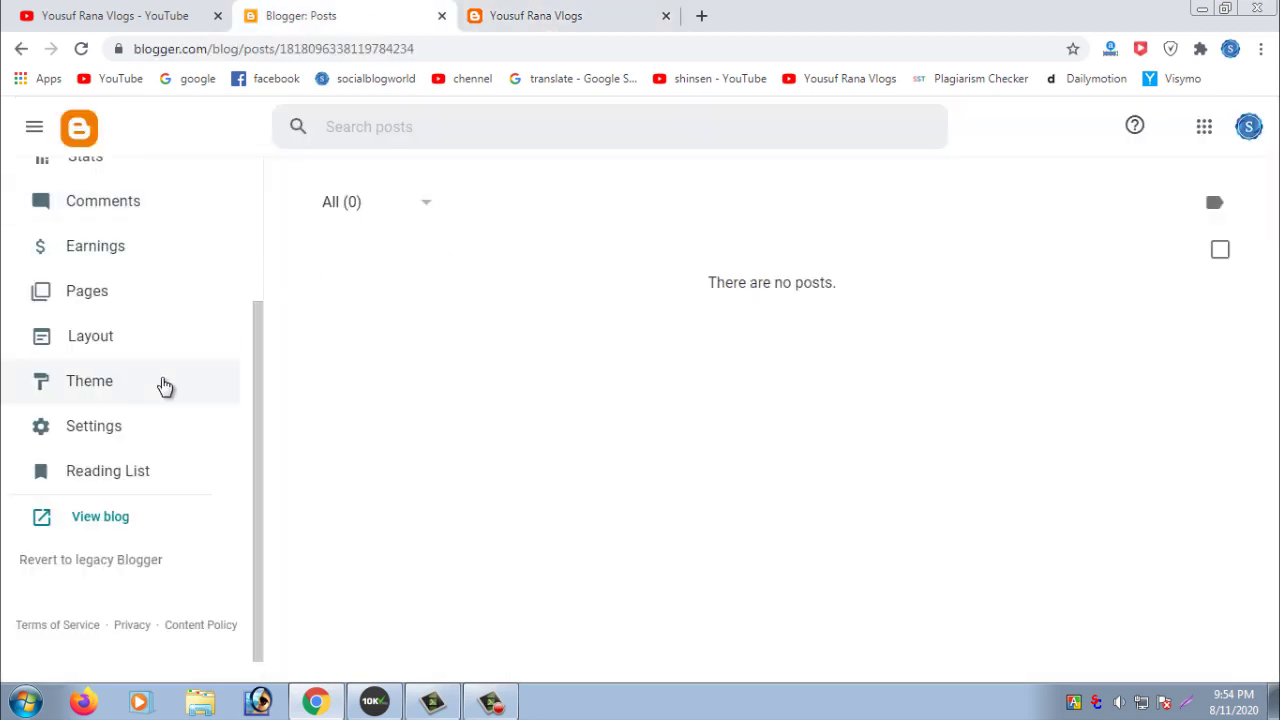
left_click_drag(254, 386, 246, 257)
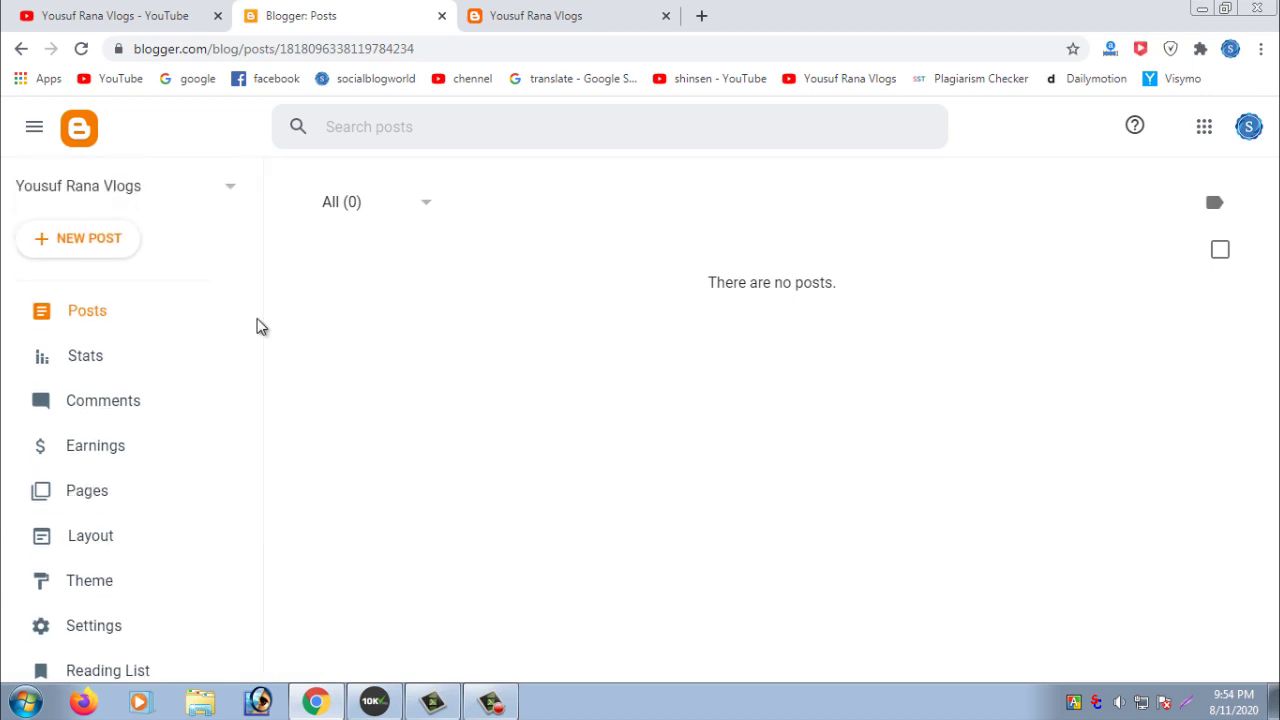
left_click(85, 248)
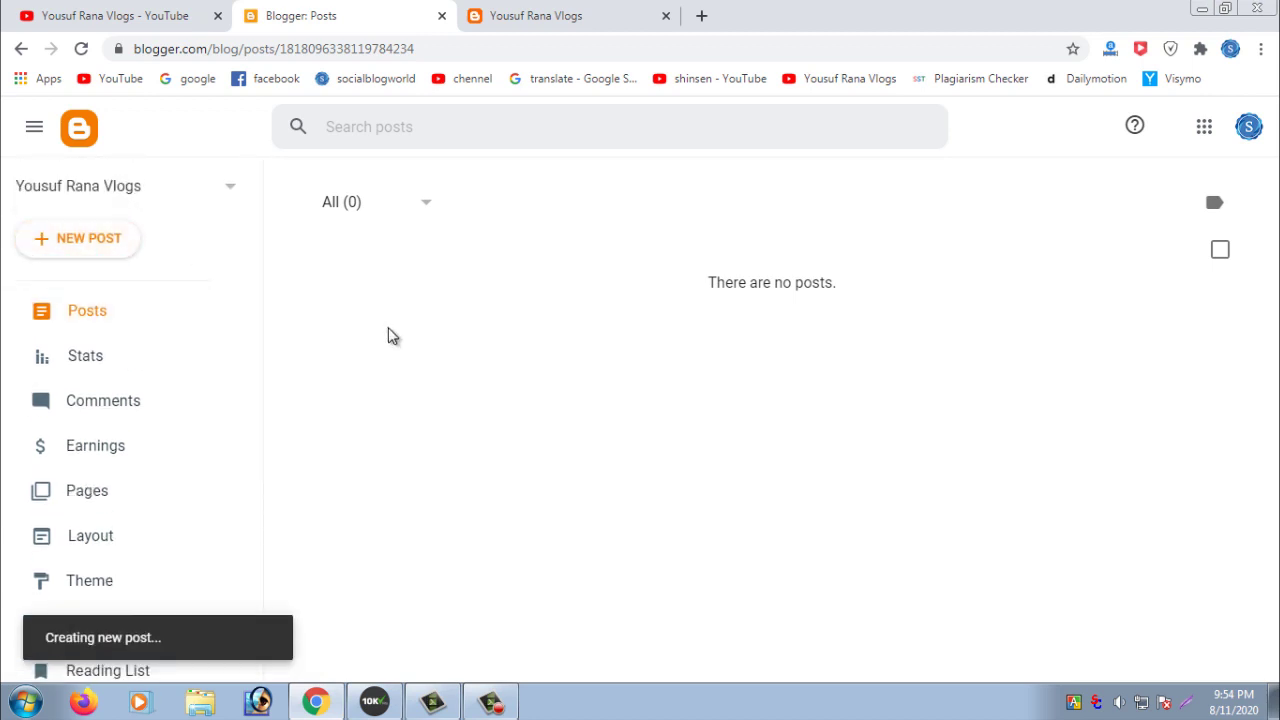
left_click(574, 14)
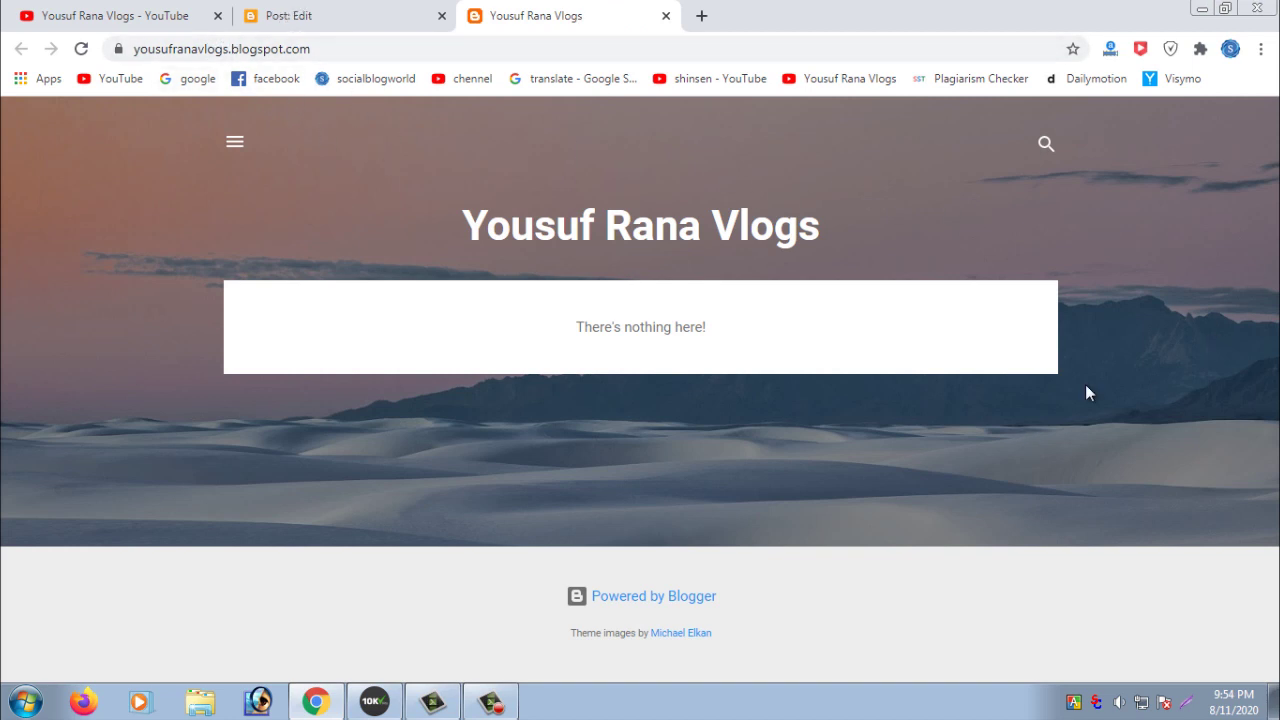
left_click(345, 15)
left_click(574, 12)
left_click(366, 12)
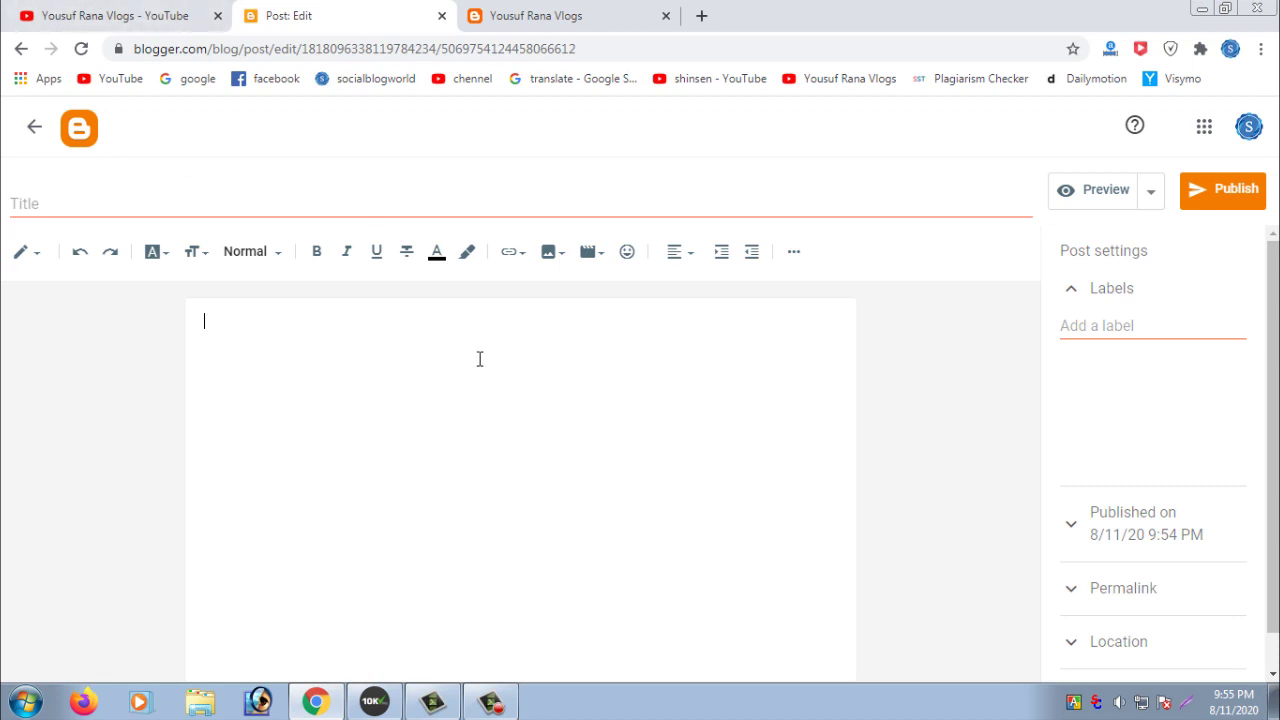
Step: Open the YouTube channel's video "How to Write Bangla by Avro on Photoshop, Camtasia 2 minute" and pause it
left_click(152, 12)
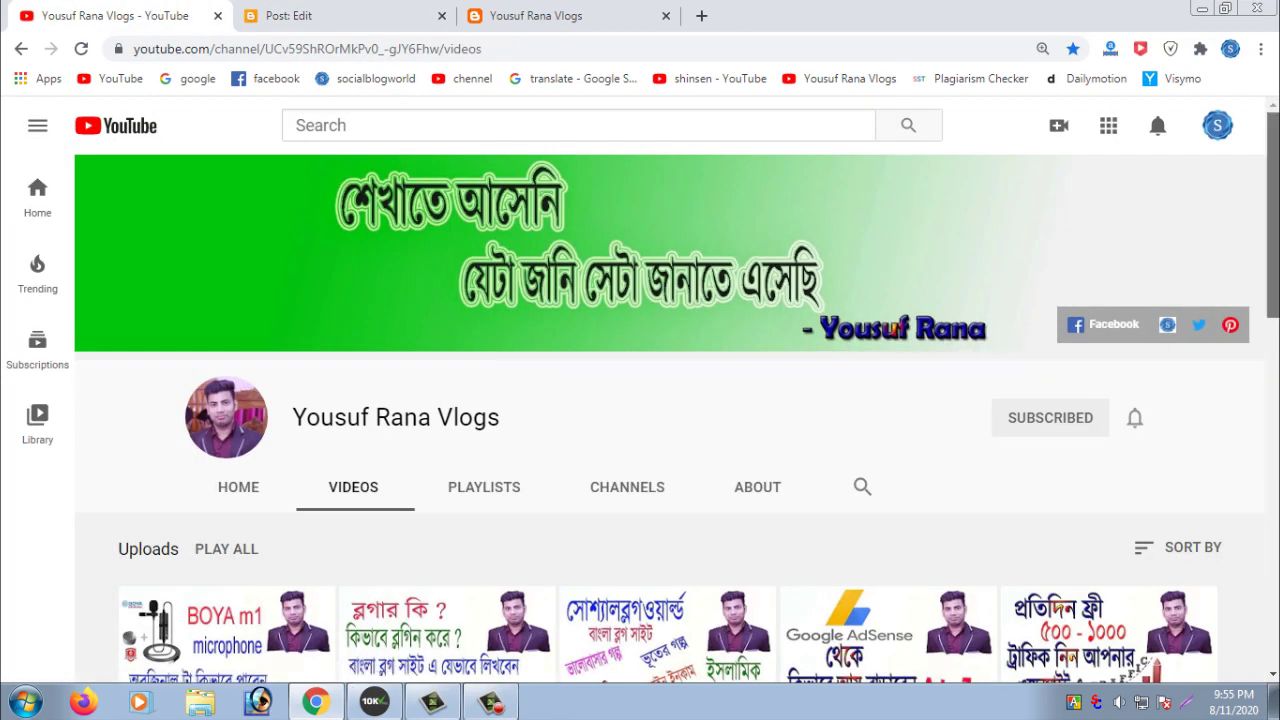
left_click_drag(1273, 200, 1273, 447)
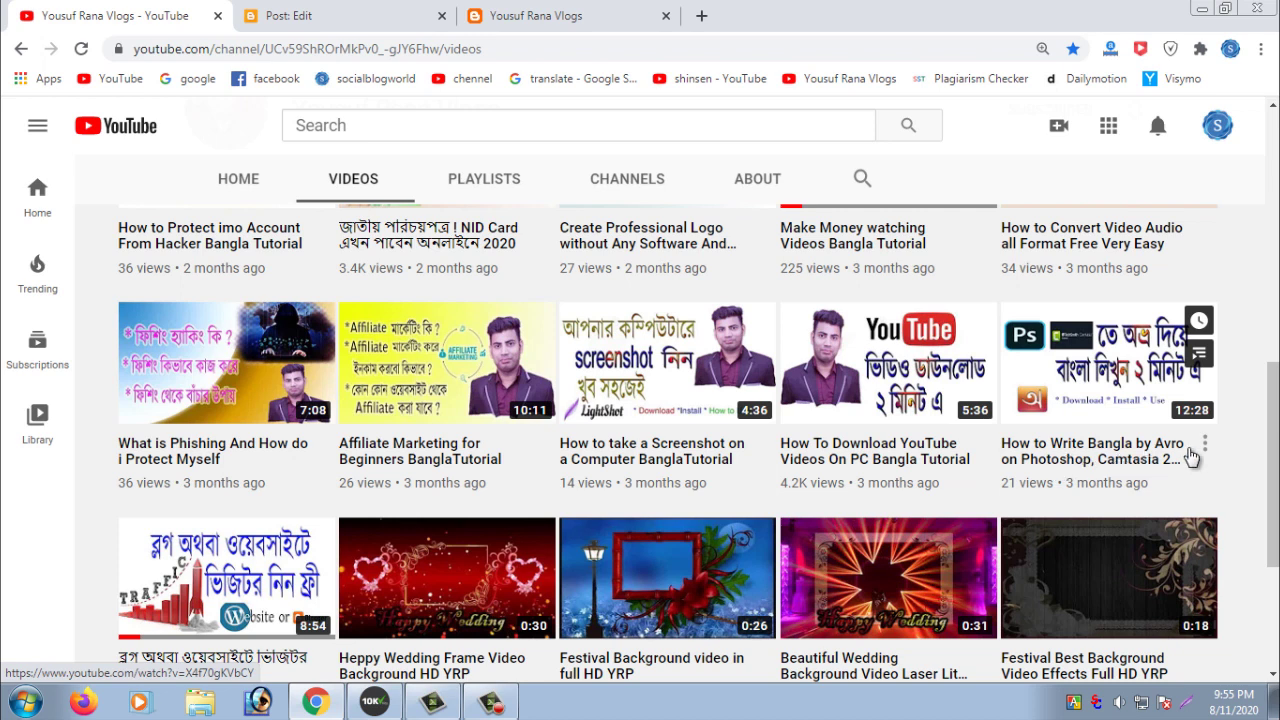
left_click(1133, 456)
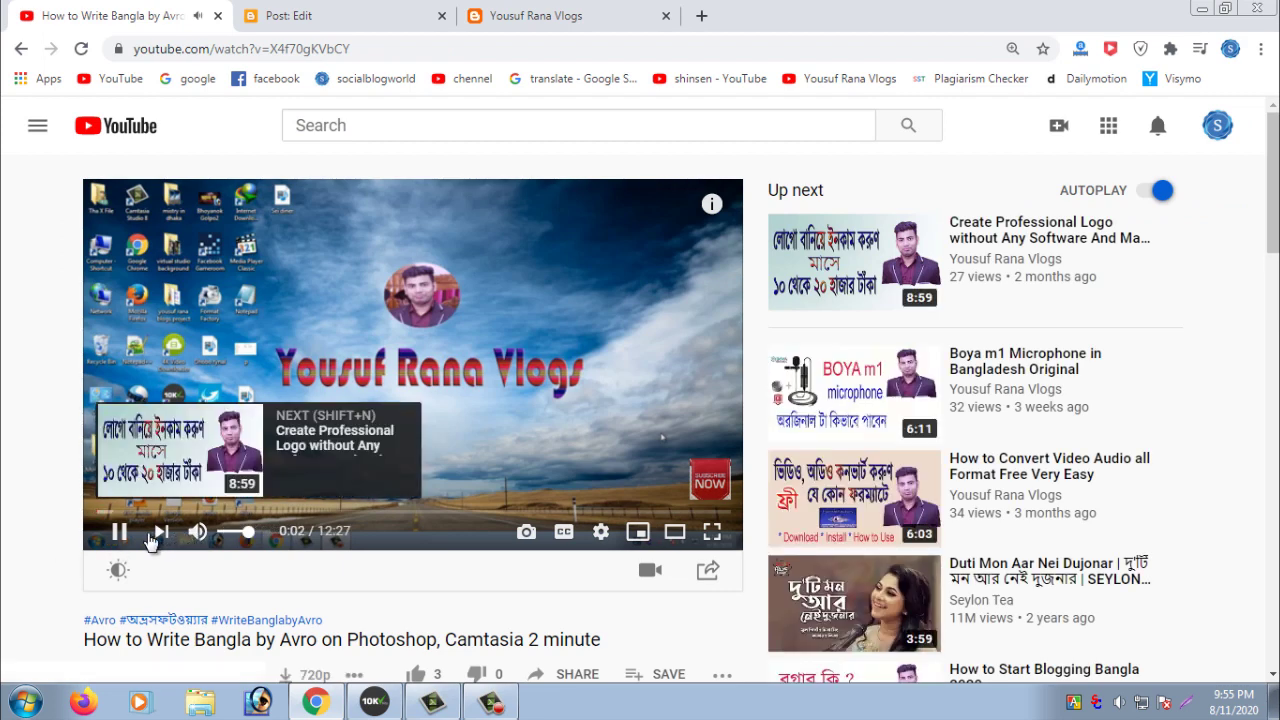
left_click(118, 531)
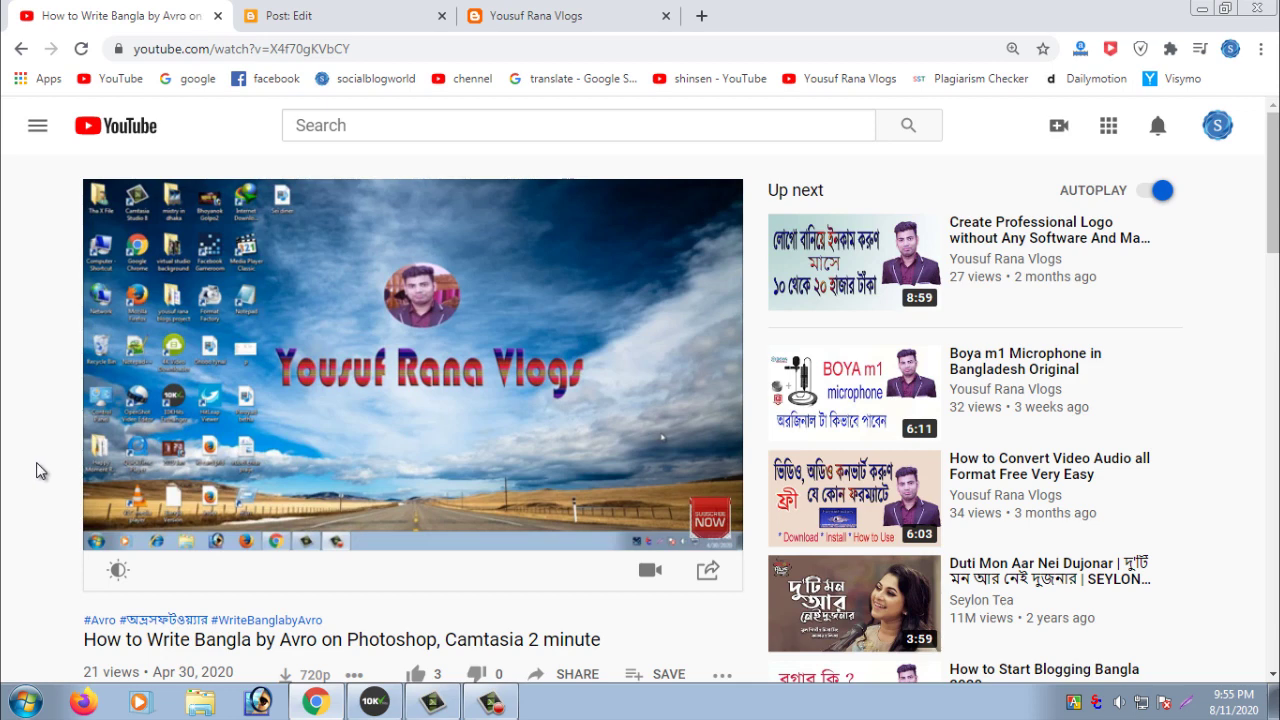
Step: Copy the full title of the paused YouTube video
scroll(1100, 400, "down", 1)
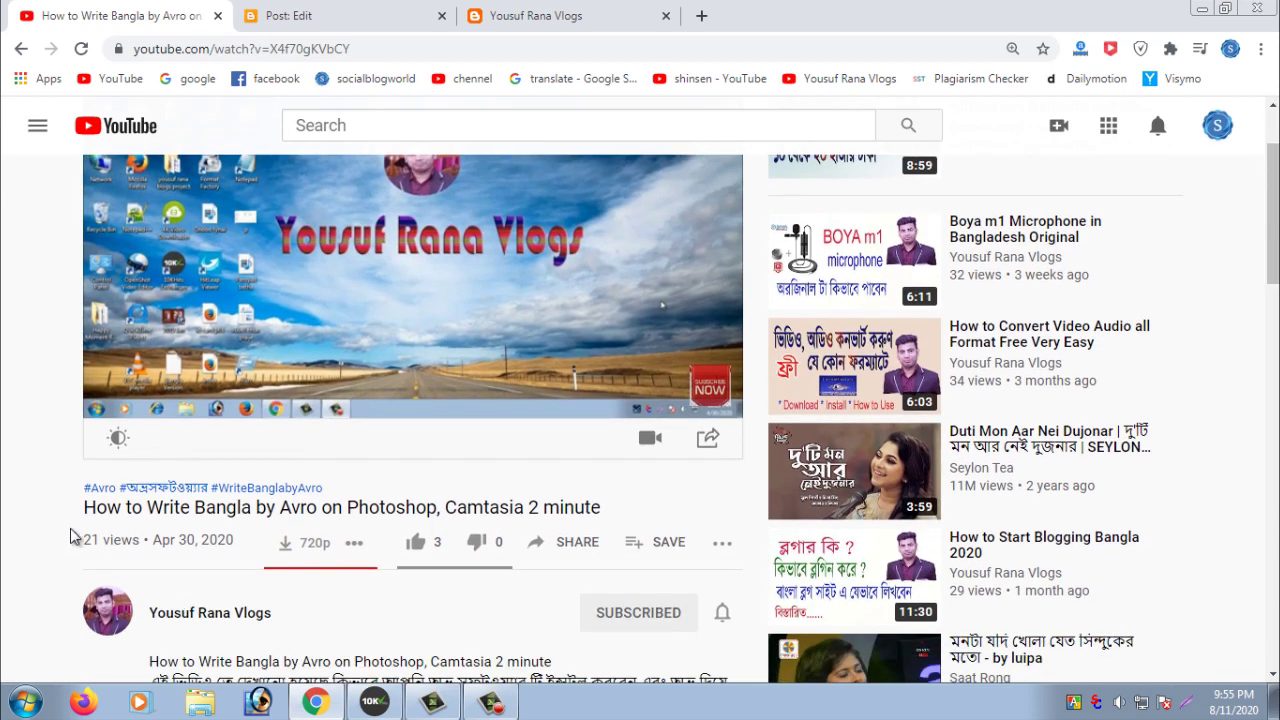
left_click_drag(107, 507, 1013, 485)
left_click_drag(601, 507, 3, 540)
key("ctrl+c")
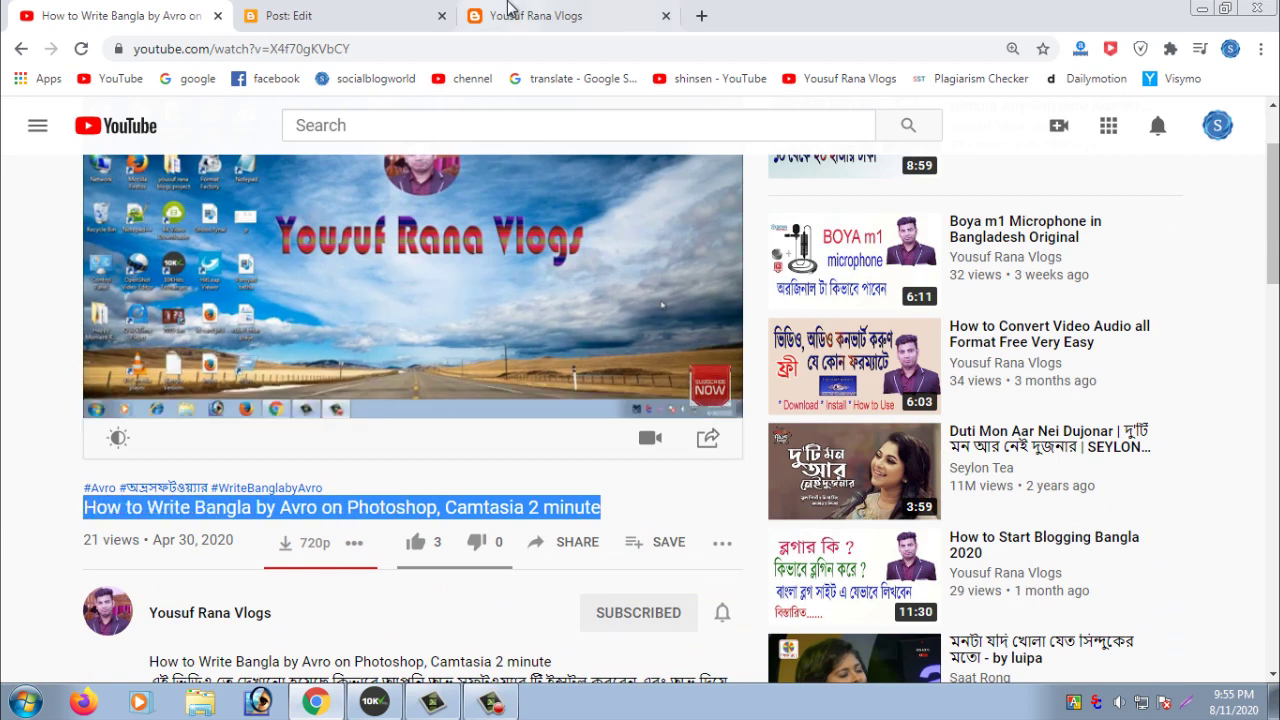
Step: Paste the copied video title "How to Write Bangla by Avro on Photoshop, Camtasia 2 minute" as the title of the new Blogger post
left_click(527, 12)
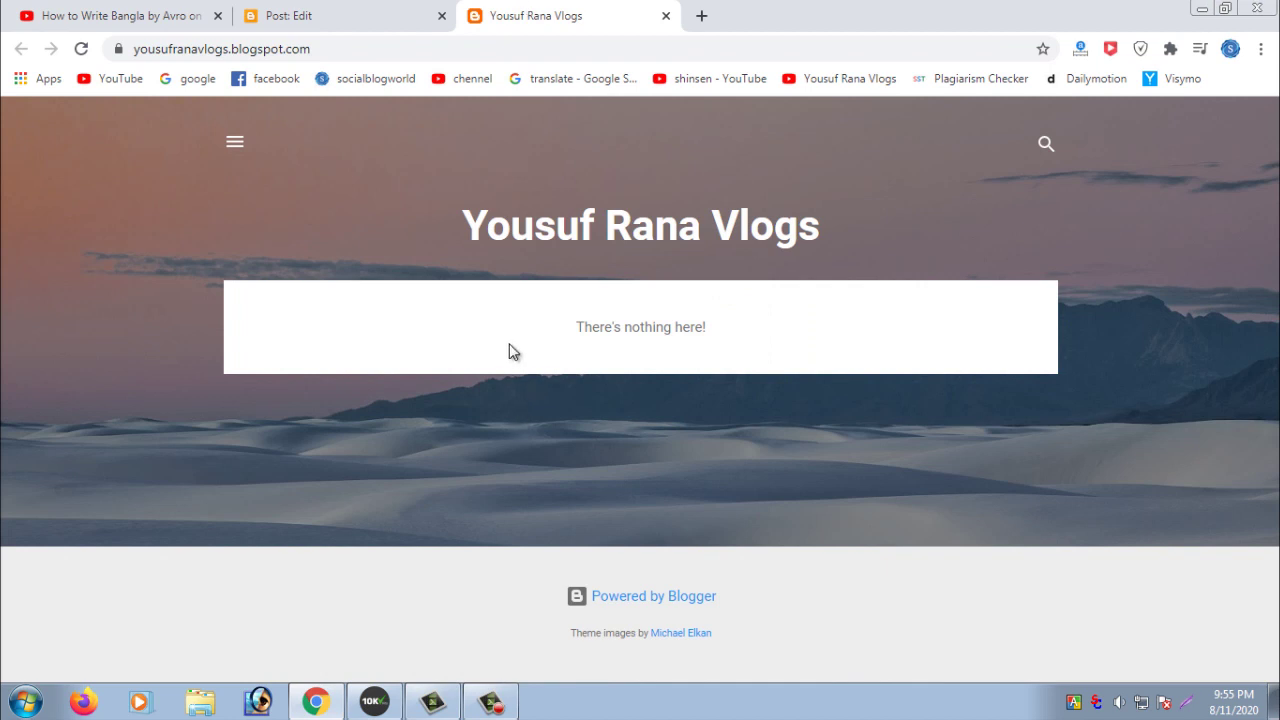
left_click(365, 8)
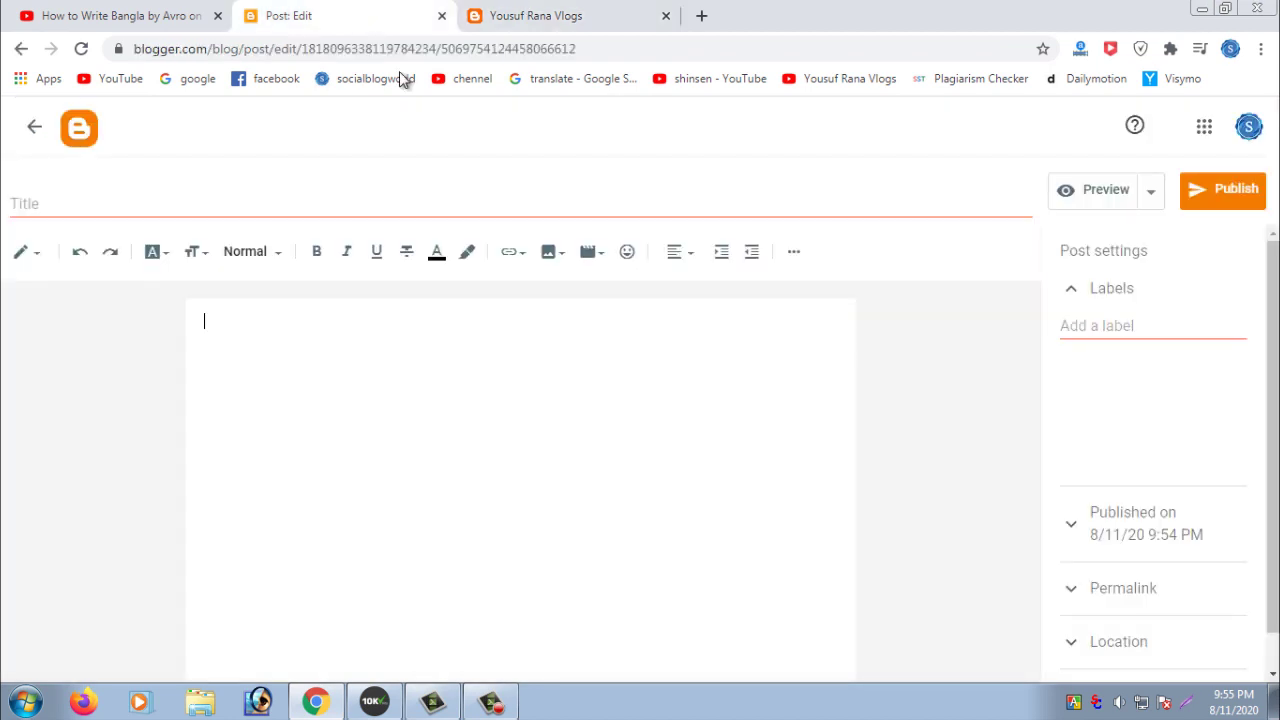
left_click(57, 208)
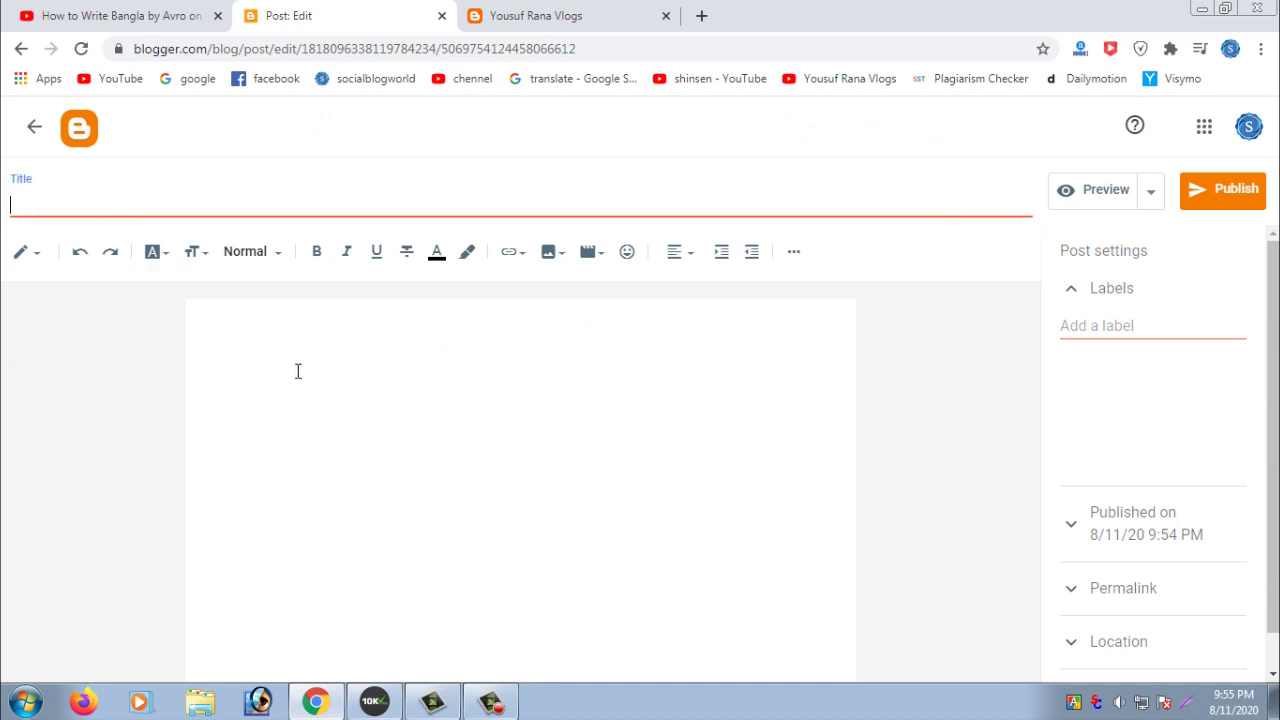
key("ctrl+v")
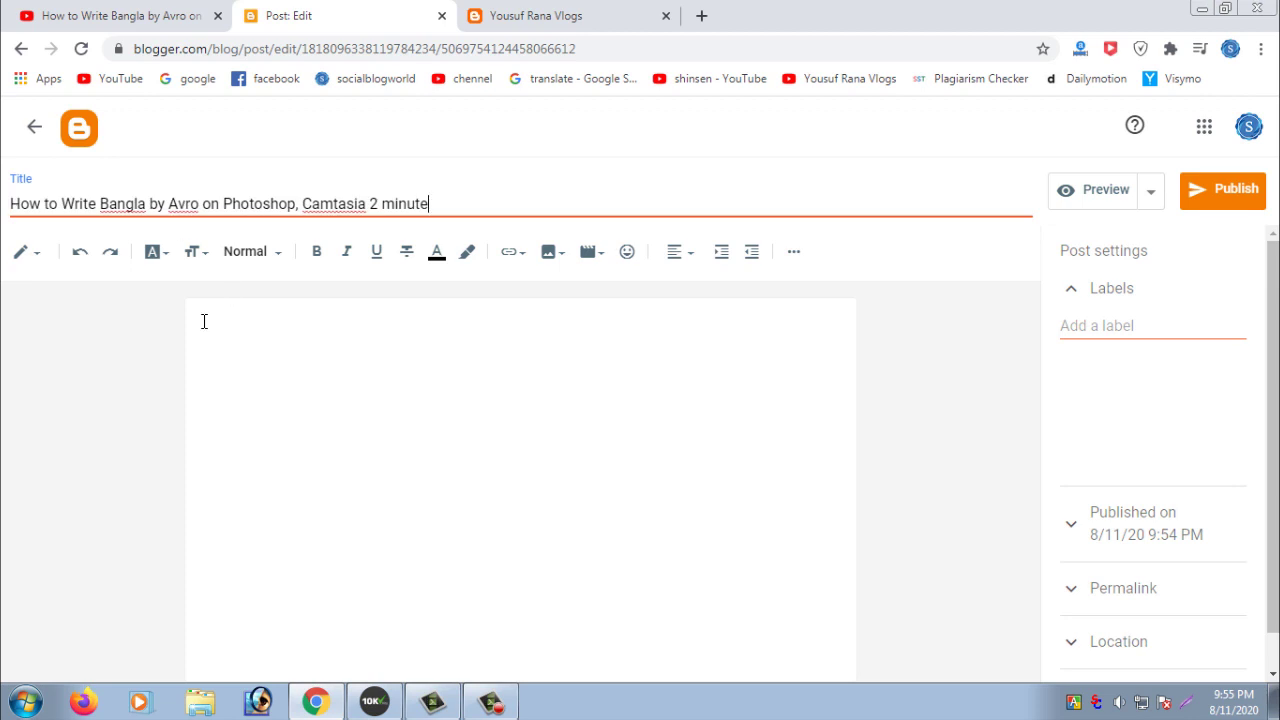
left_click(204, 321)
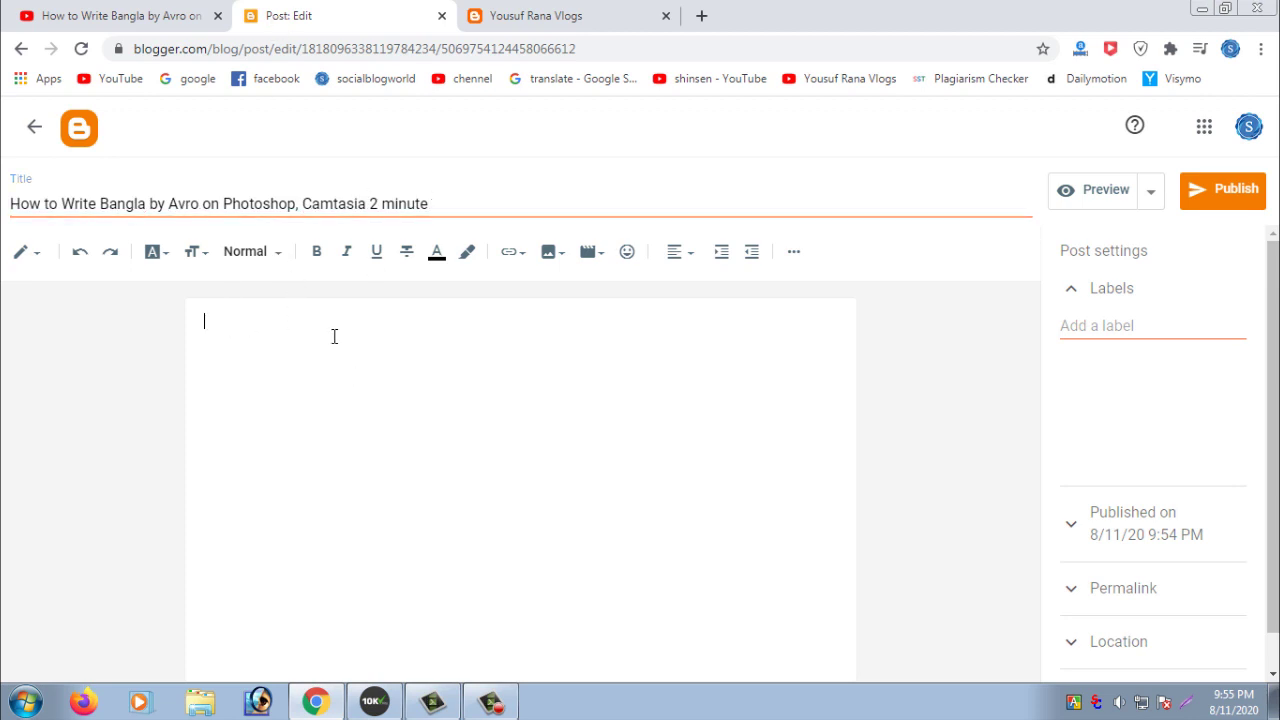
Step: Return to the YouTube video page and copy its description, from the repeated title through the other video links
left_click(126, 15)
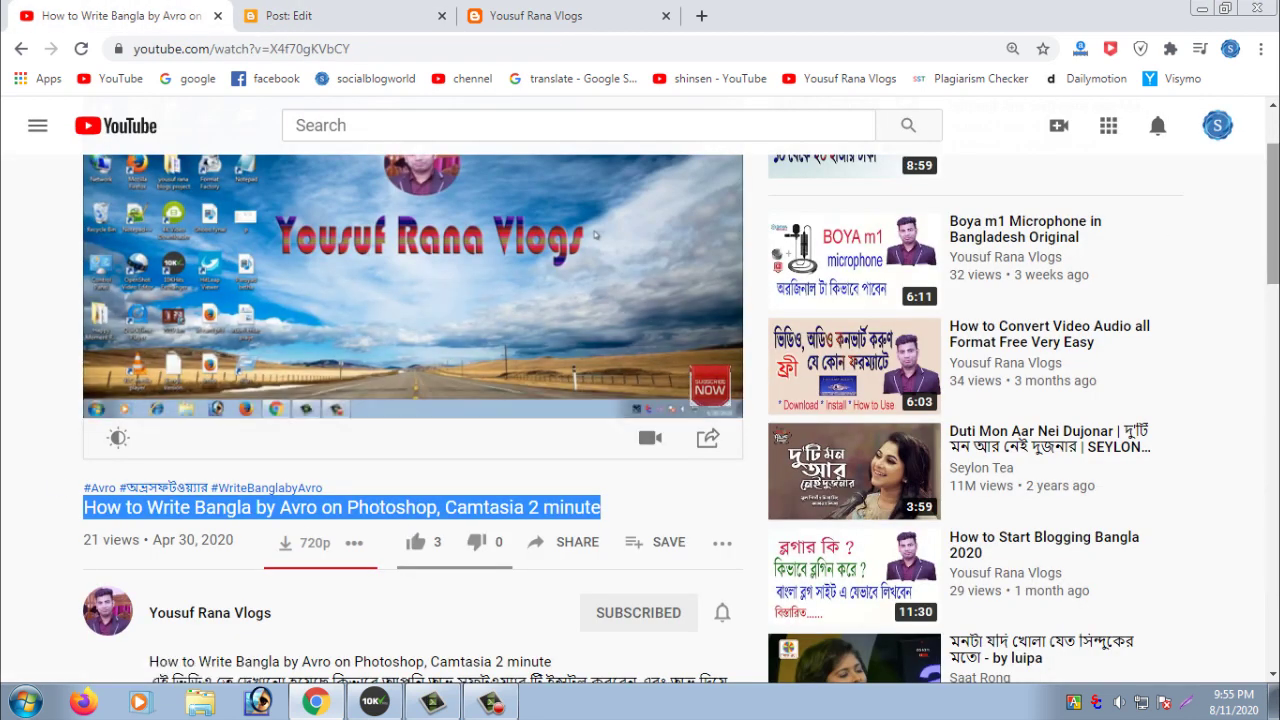
scroll(594, 234, "down", 4)
left_click(180, 330)
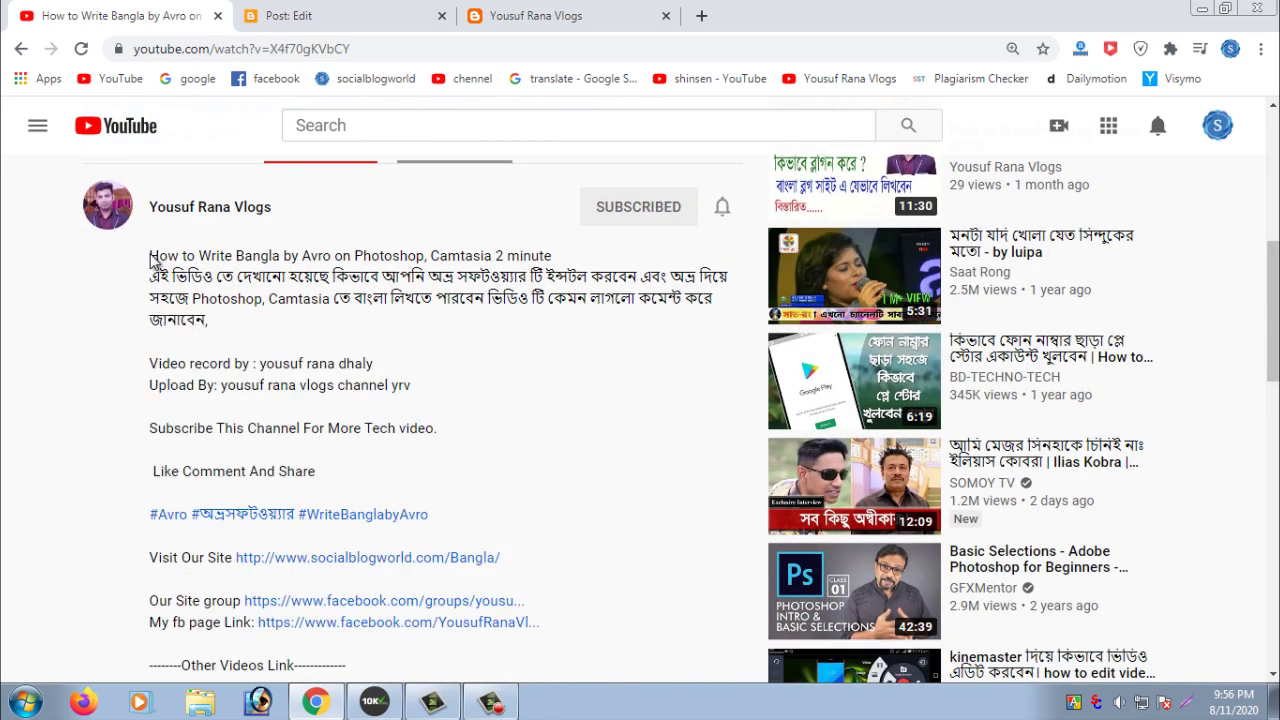
left_click_drag(151, 258, 384, 590)
left_click_drag(390, 670, 409, 543)
scroll(98, 464, "up", 8)
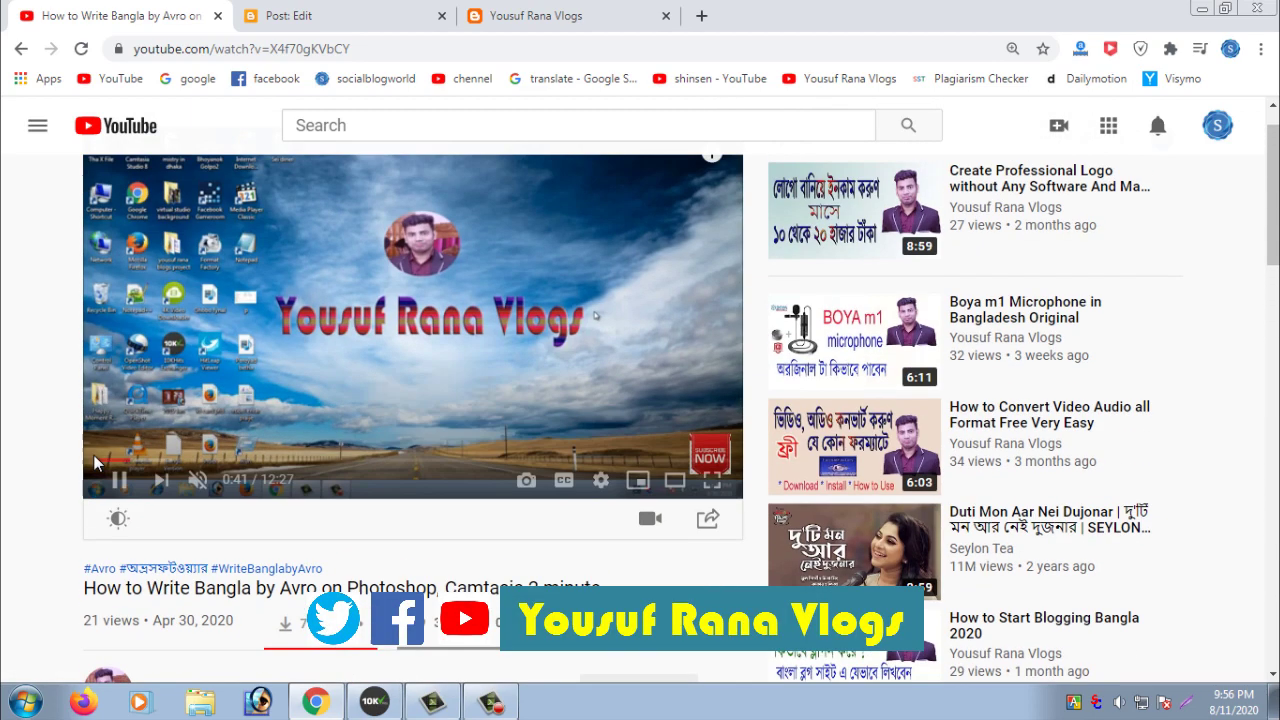
scroll(1062, 368, "down", 4)
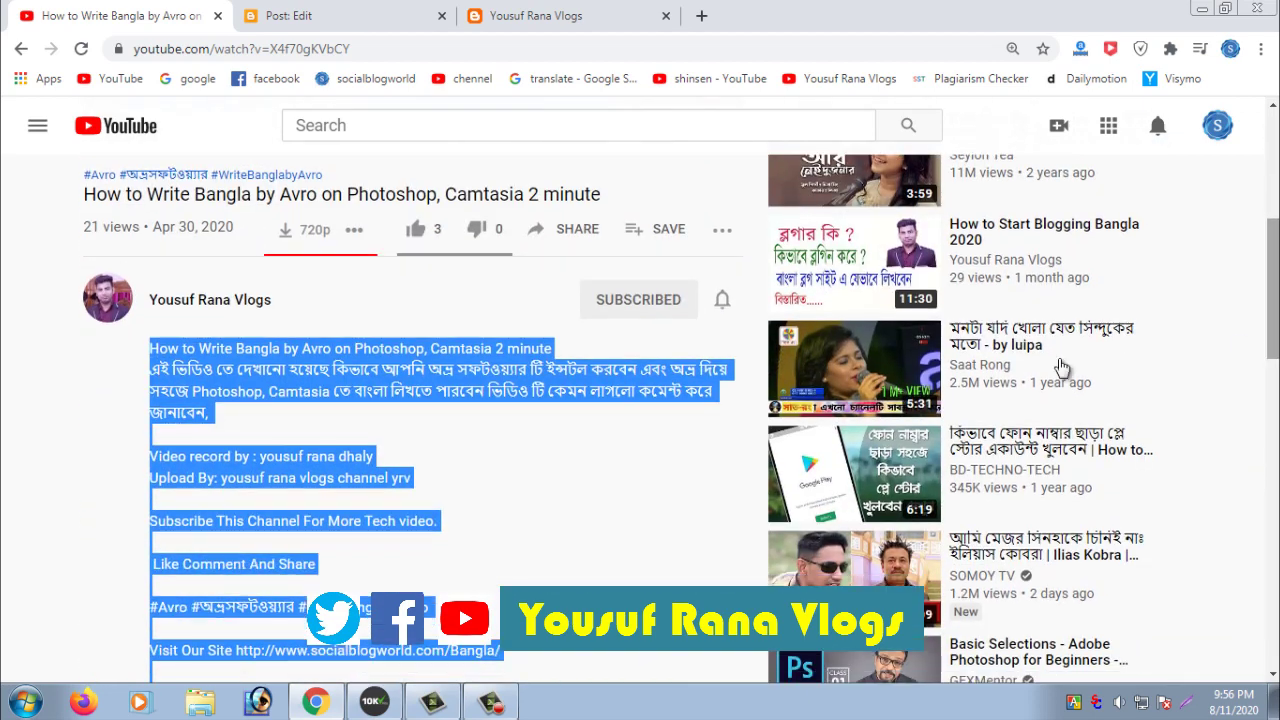
right_click(456, 368)
left_click(467, 384)
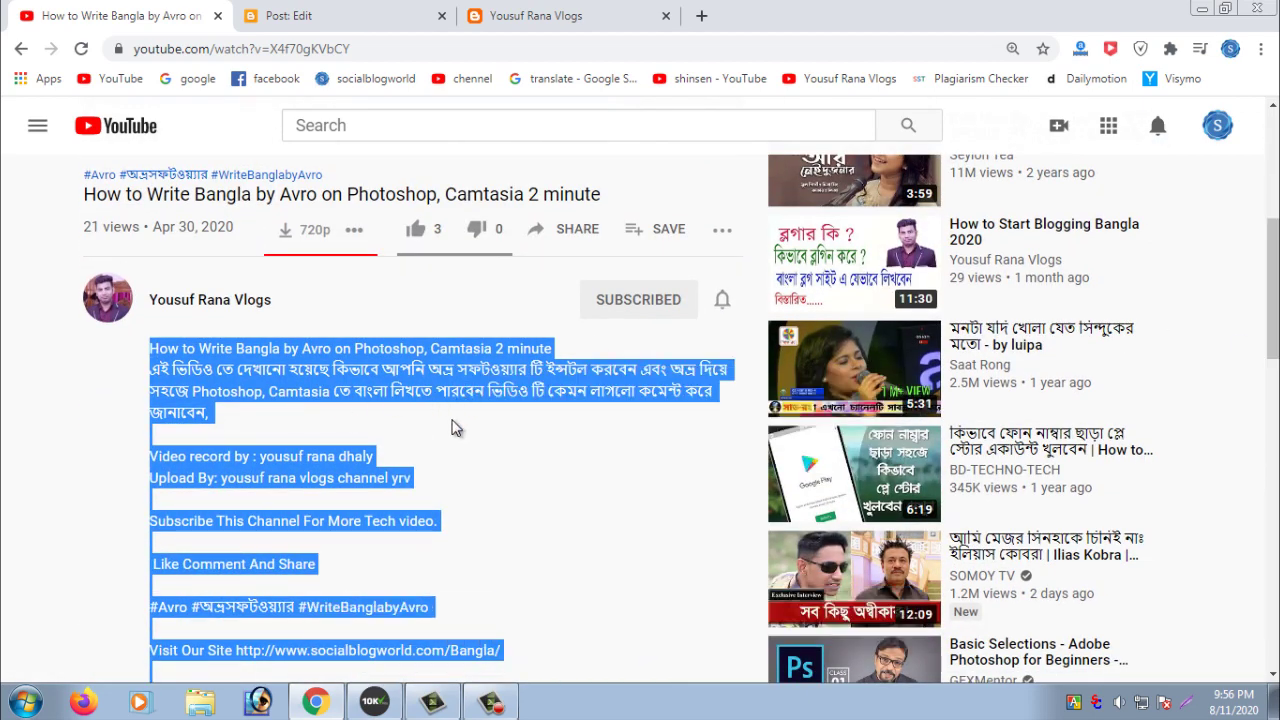
Step: Paste the copied video description into the body of the Blogger post and look through the pasted text
left_click(523, 12)
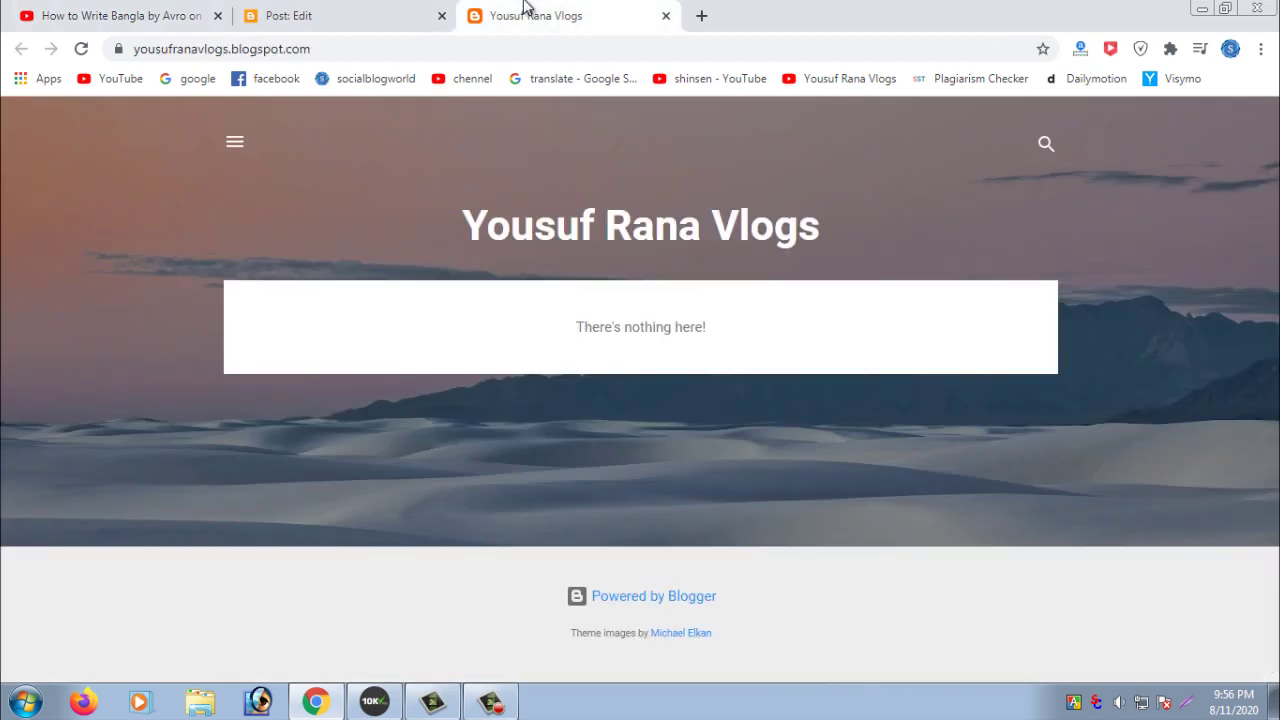
left_click(306, 16)
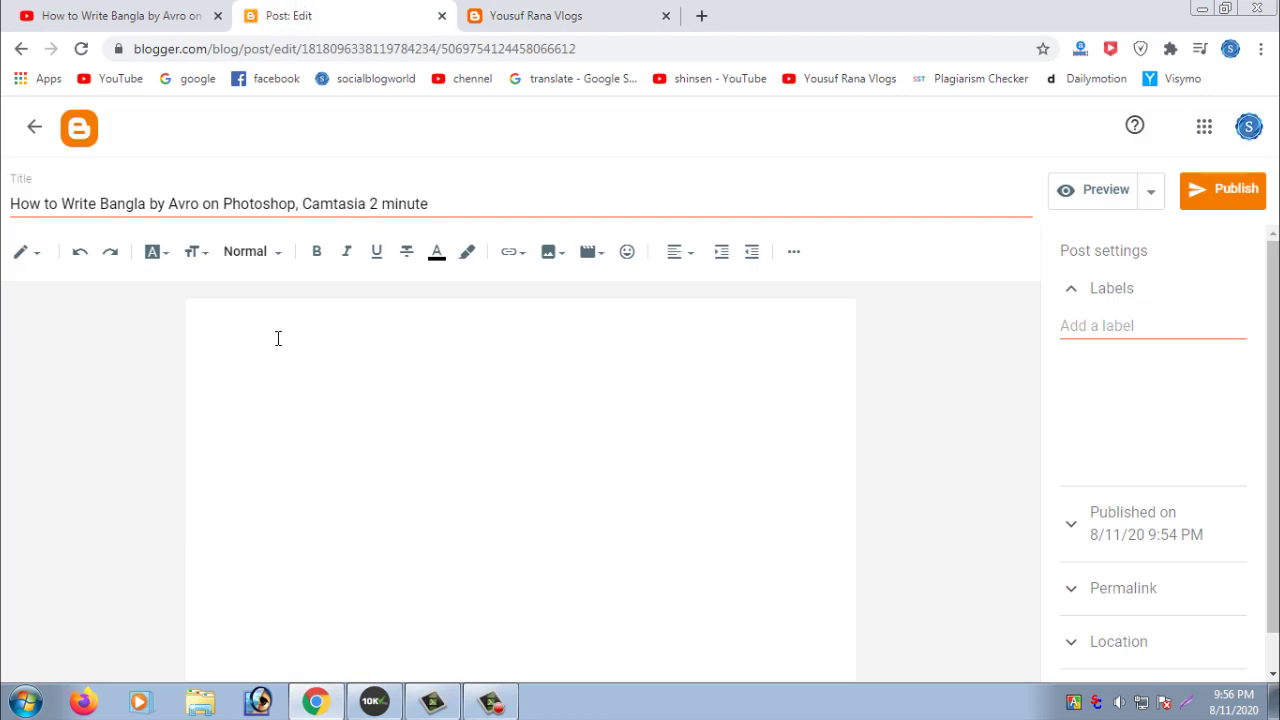
key("ctrl+v")
scroll(836, 429, "down", 1)
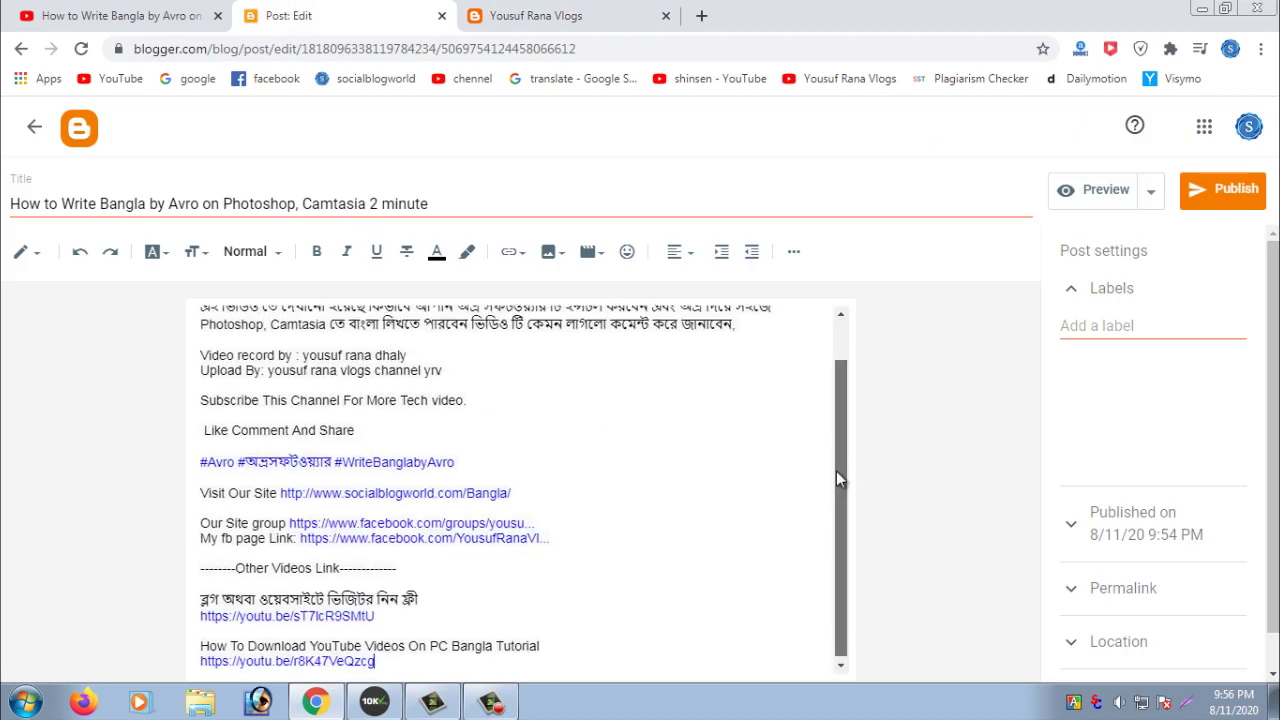
left_click_drag(848, 553, 822, 469)
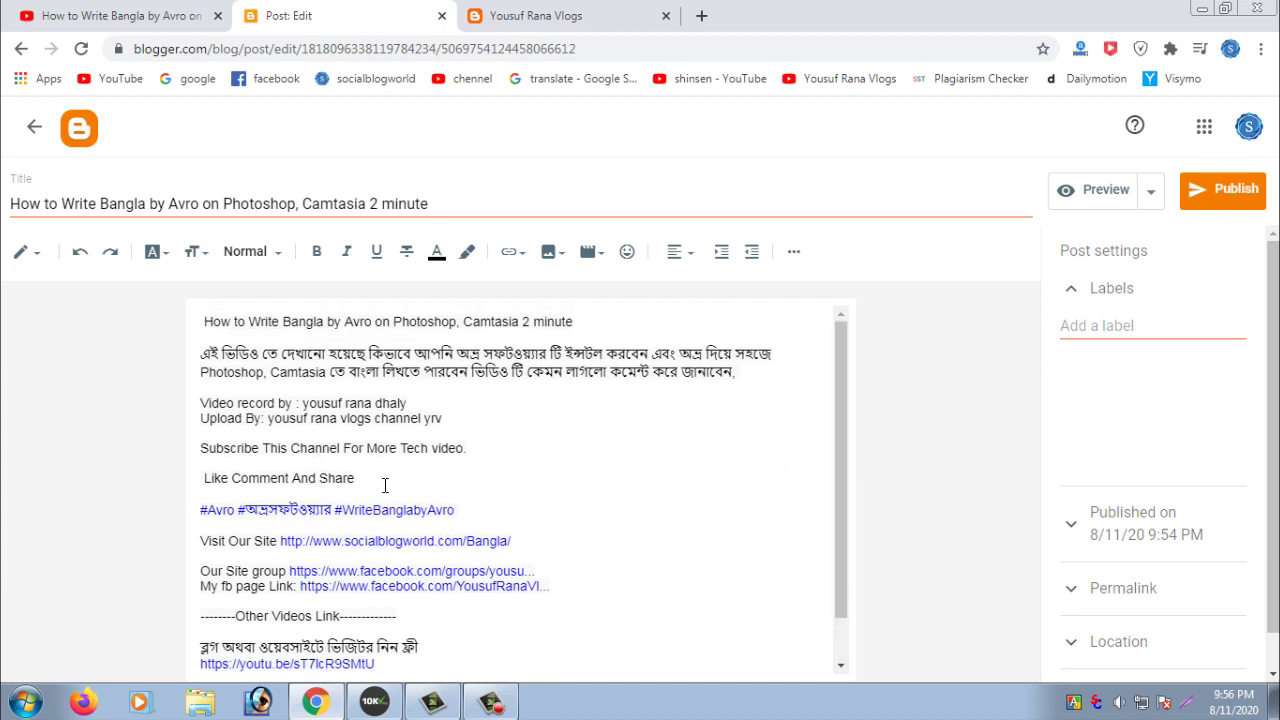
left_click_drag(836, 488, 820, 409)
Step: Go back to the YouTube video and copy its full web address
left_click(155, 12)
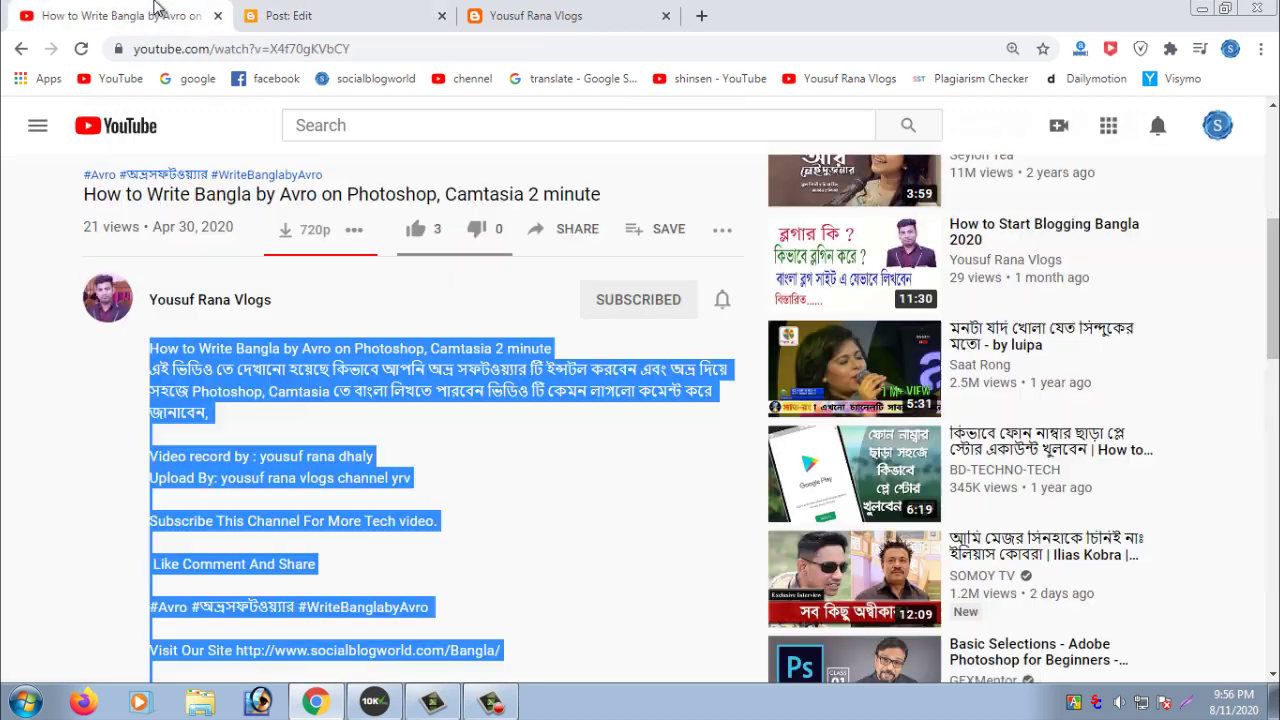
left_click(29, 318)
scroll(29, 305, "up", 3)
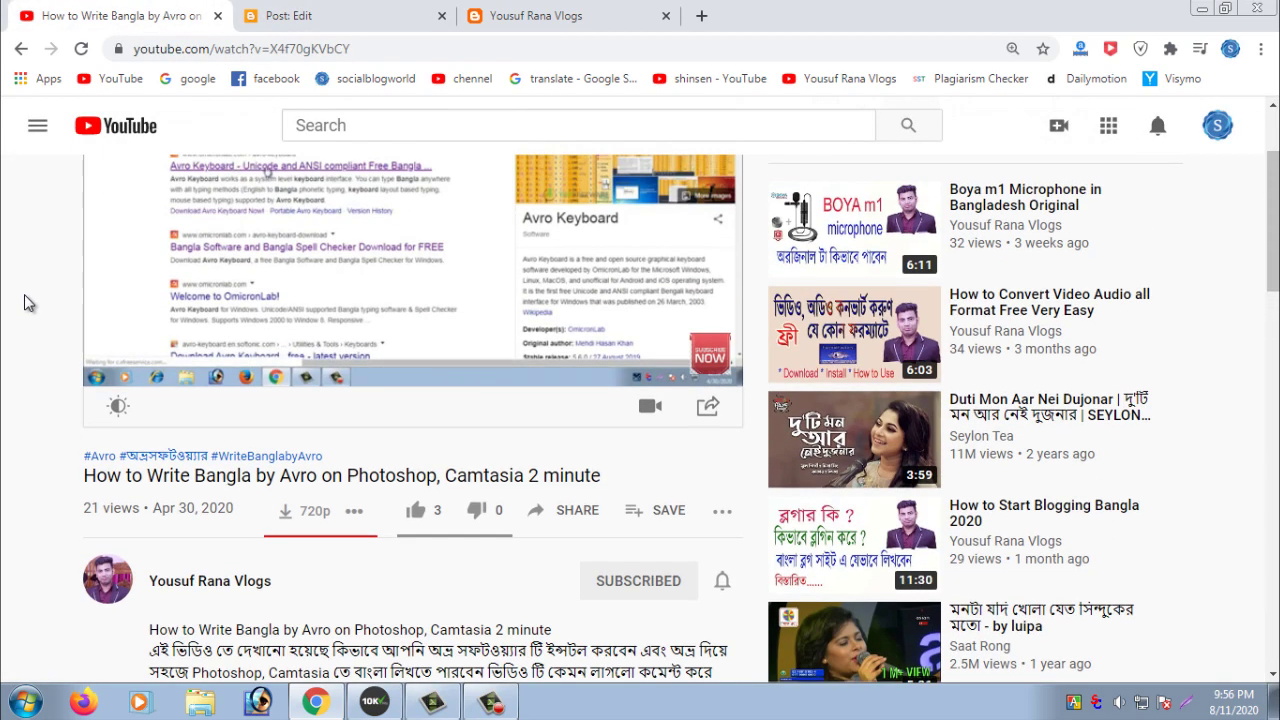
left_click(200, 48)
right_click(200, 48)
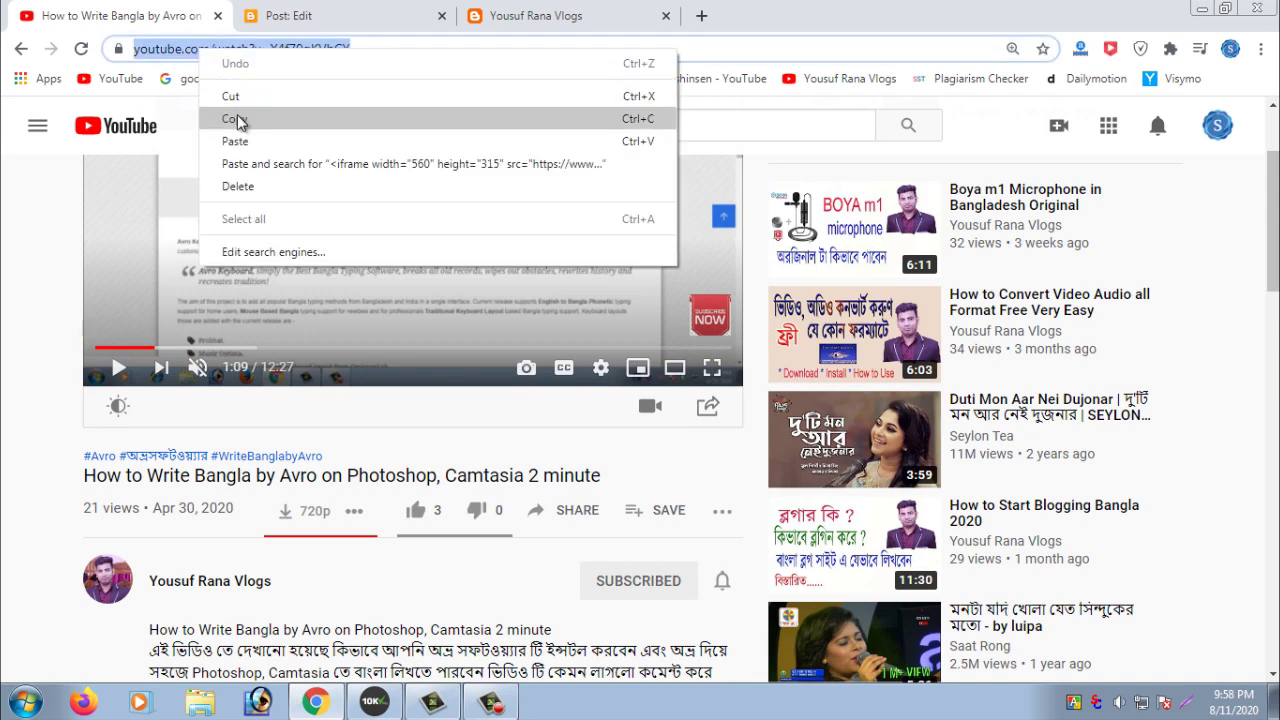
left_click(232, 114)
Step: Add a line "video link -" with the copied YouTube address below the Bangla paragraph in the Blogger post and review the body
left_click(265, 10)
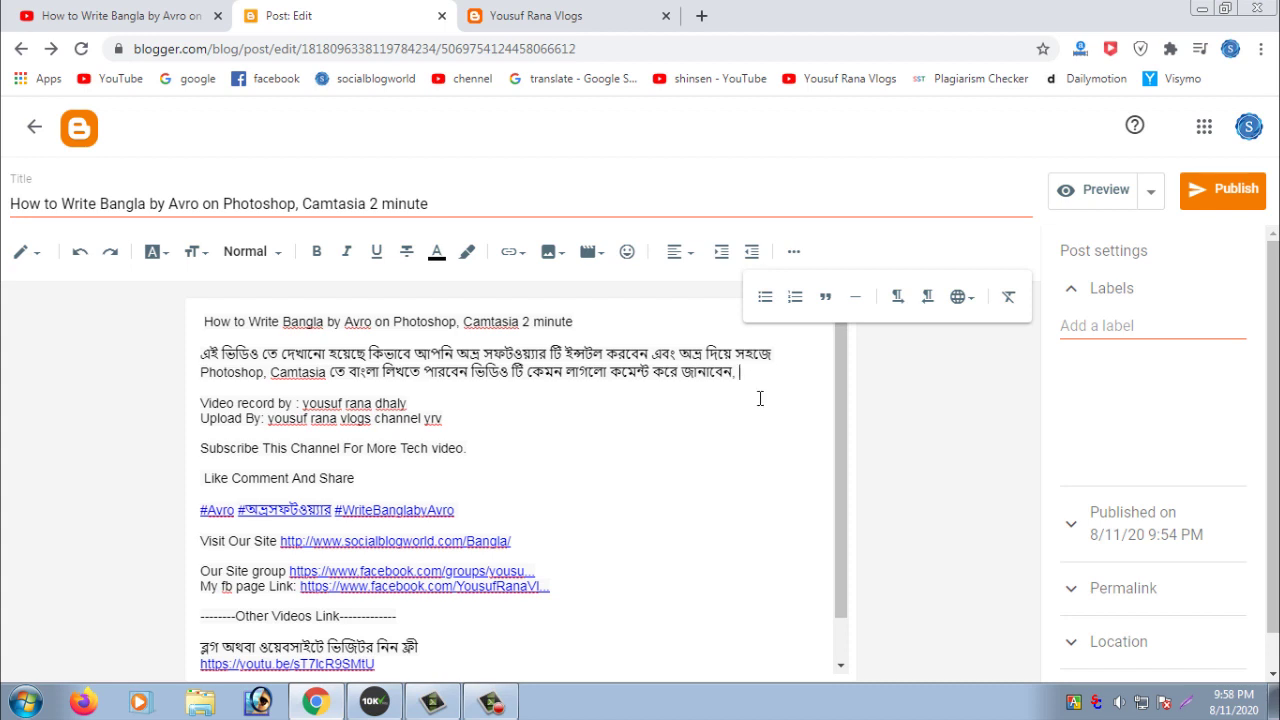
key("Return")
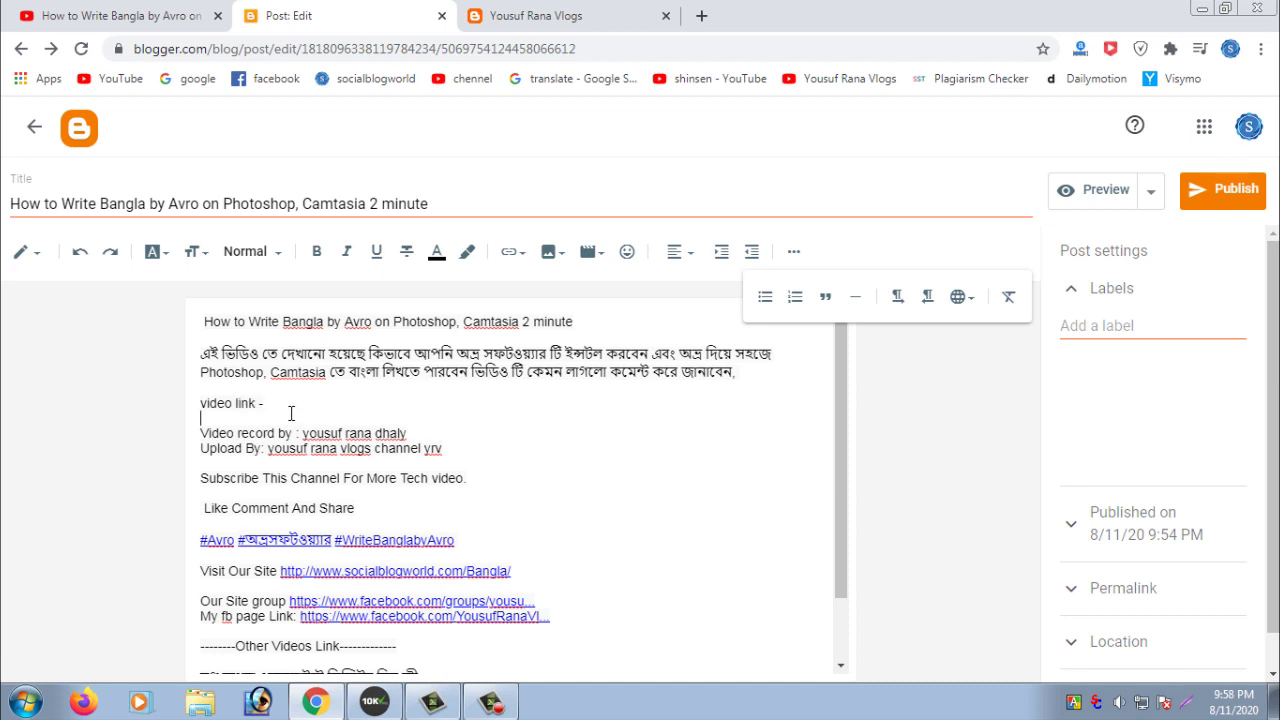
key("ctrl+v")
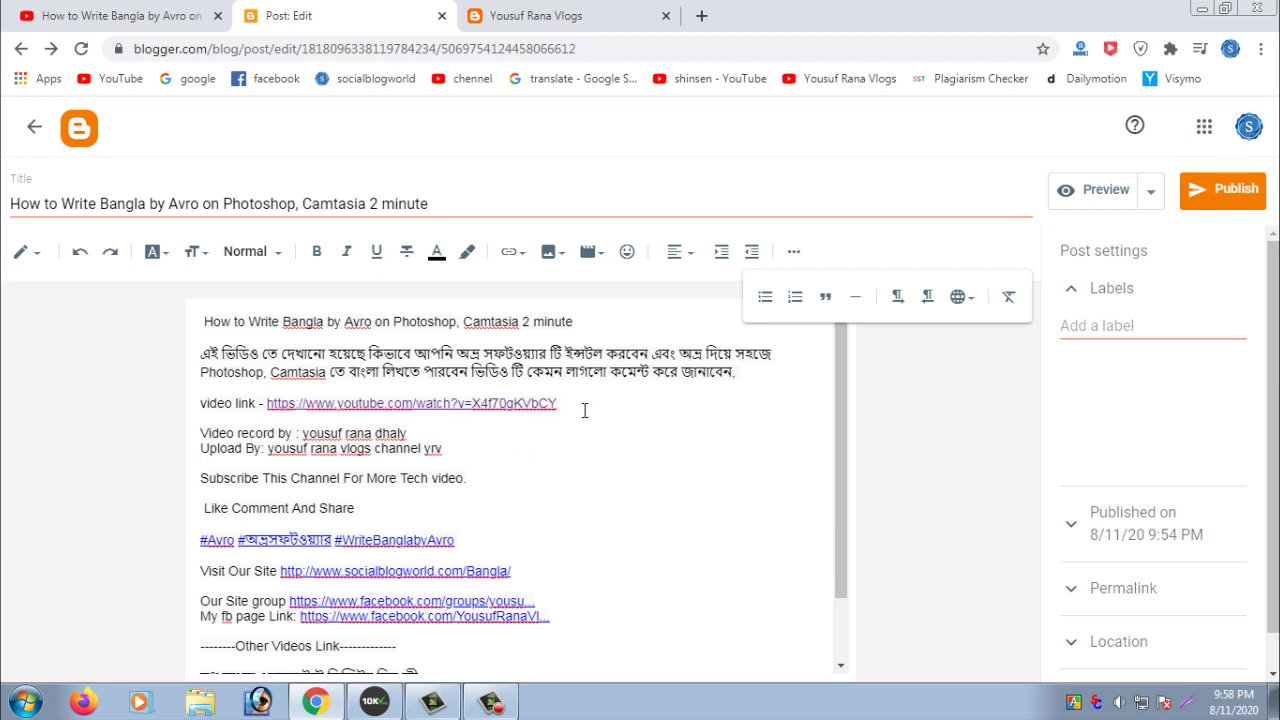
left_click(585, 410)
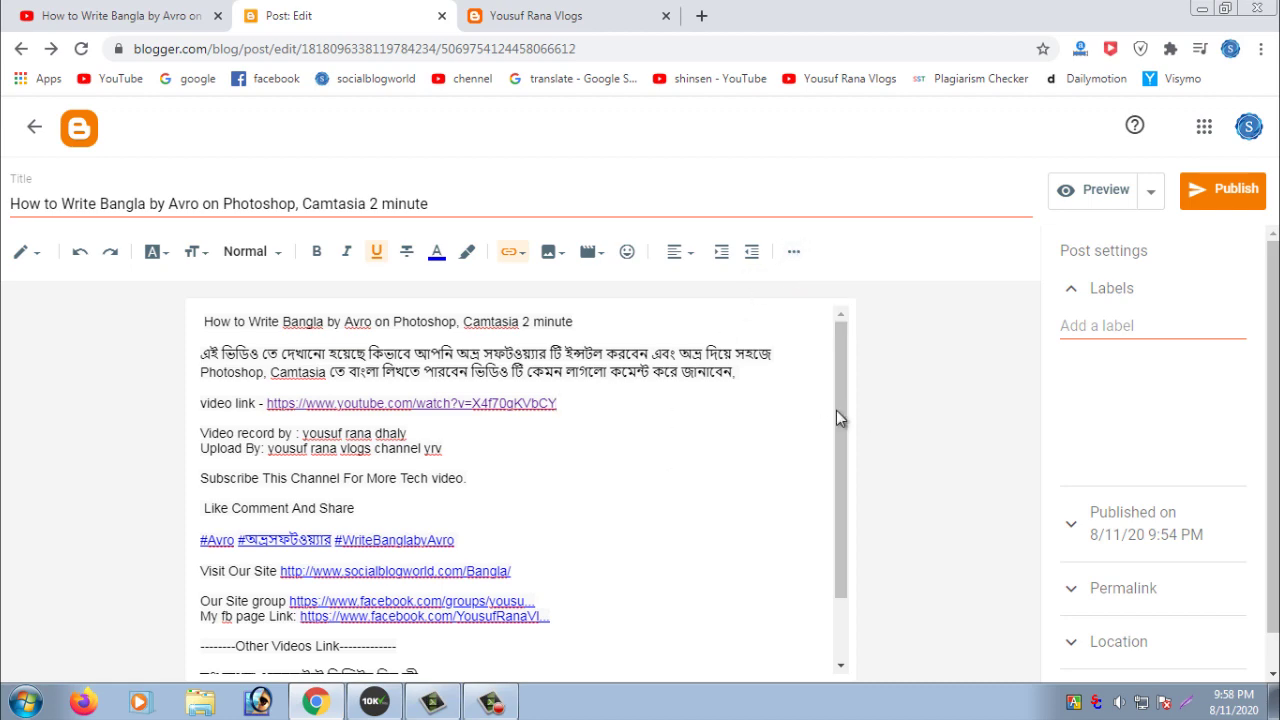
left_click_drag(837, 411, 834, 645)
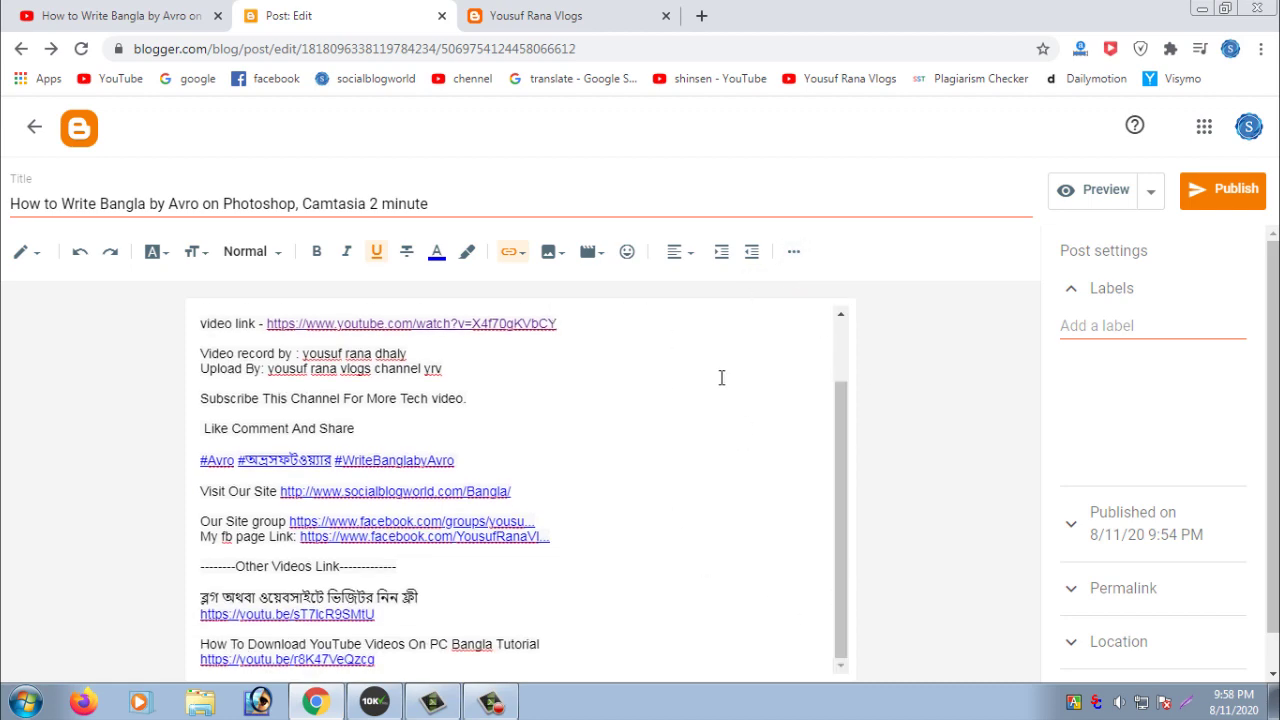
left_click_drag(840, 407, 726, 329)
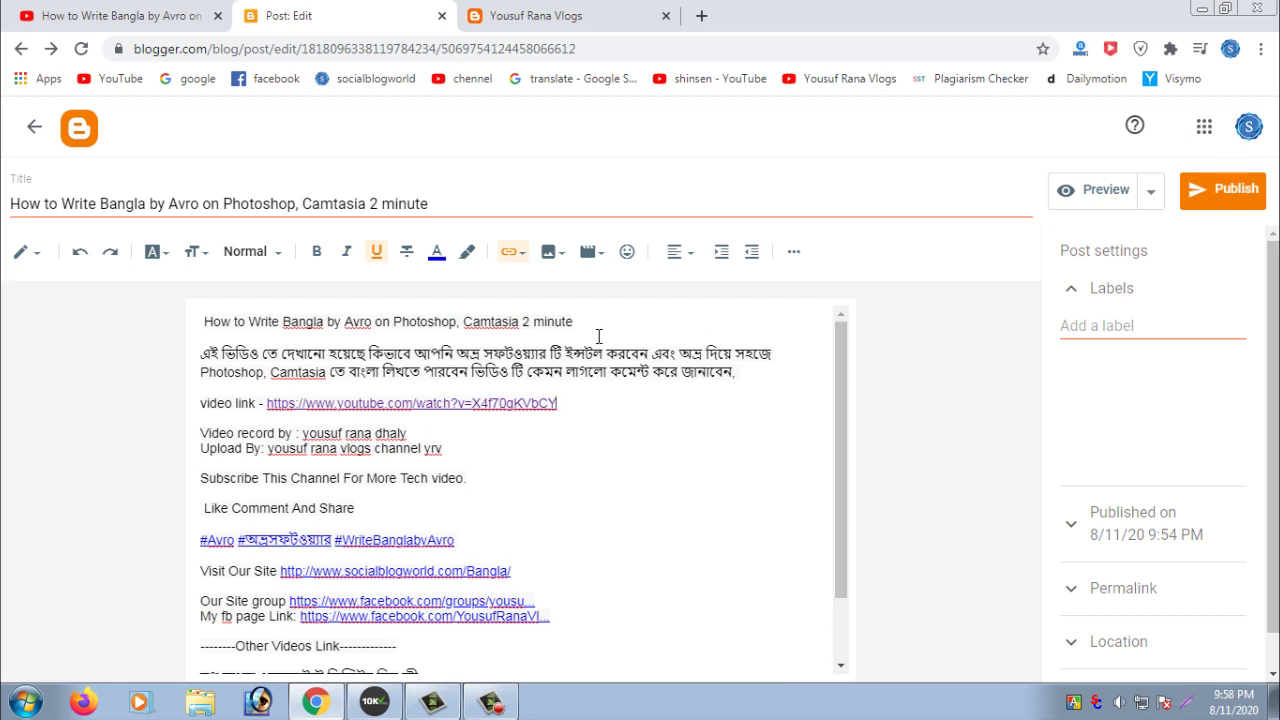
Step: Copy the post title into the post's labels, keeping only "How to Write Bangla by Avro on Photoshop" and leaving out "Camtasia 2 minute"
left_click(1108, 330)
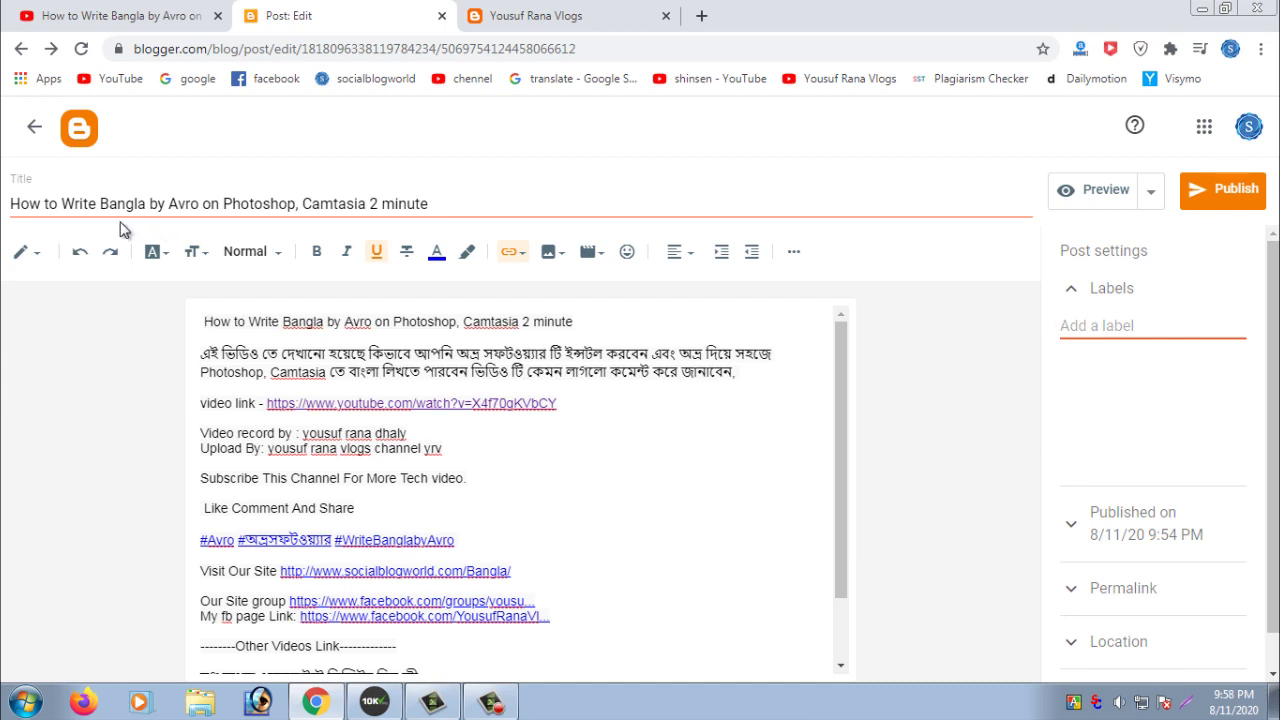
left_click_drag(11, 203, 430, 198)
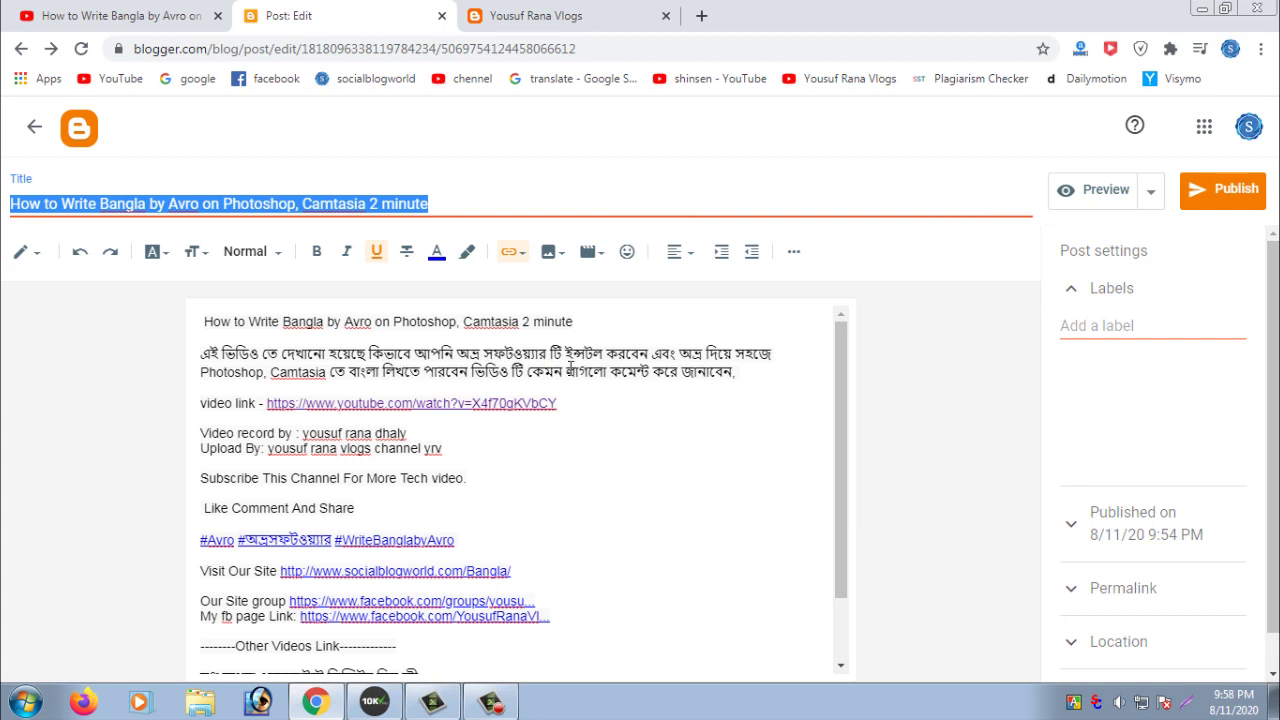
left_click(1168, 323)
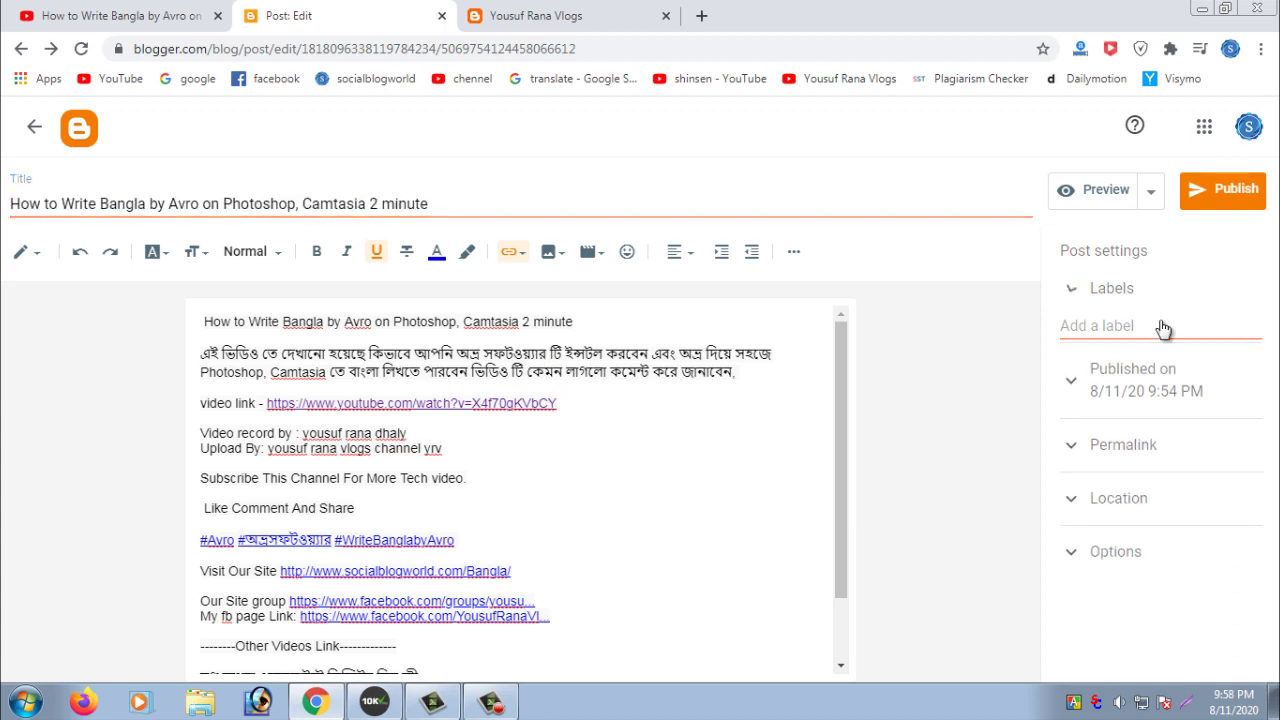
left_click(1125, 308)
left_click(1112, 326)
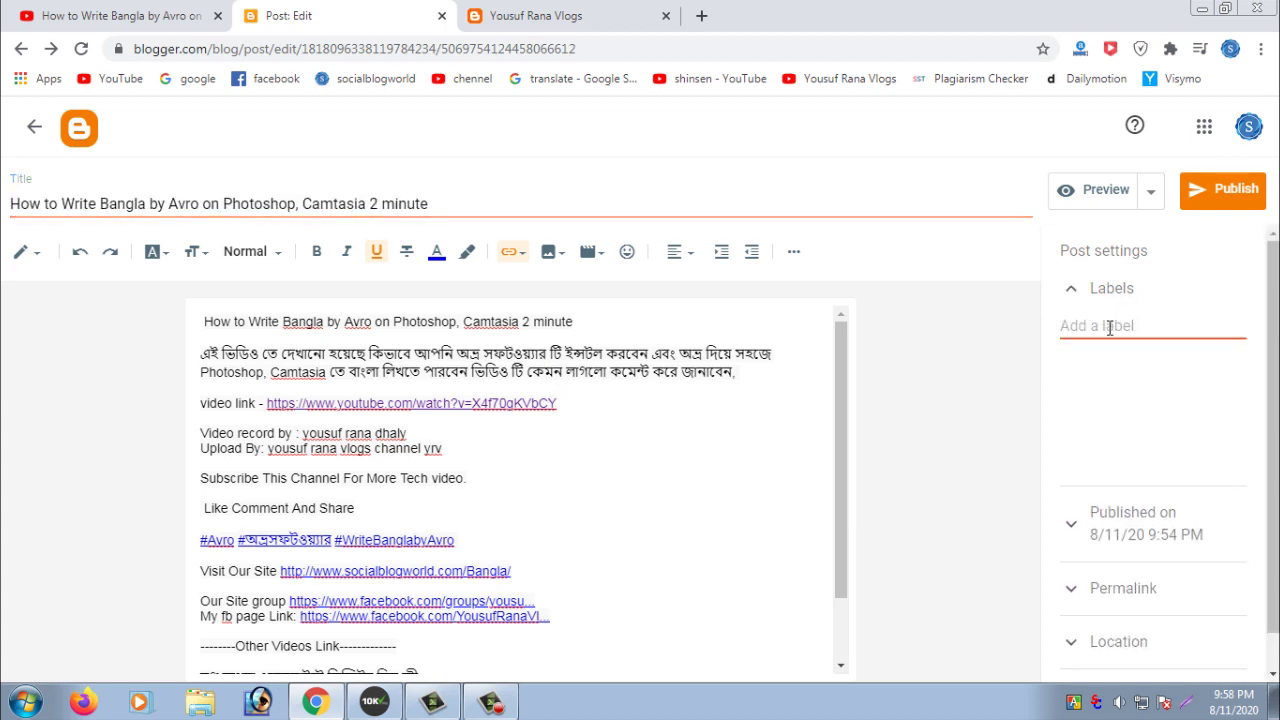
key("ctrl+v")
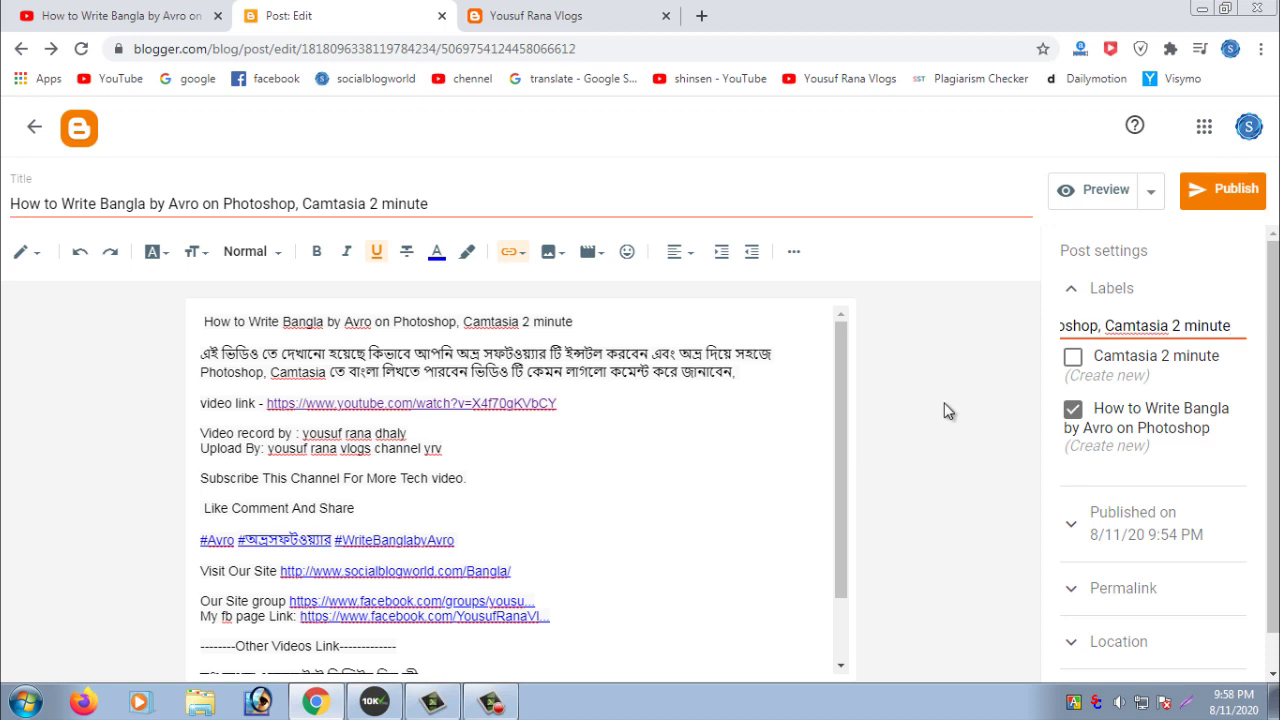
left_click(1133, 358)
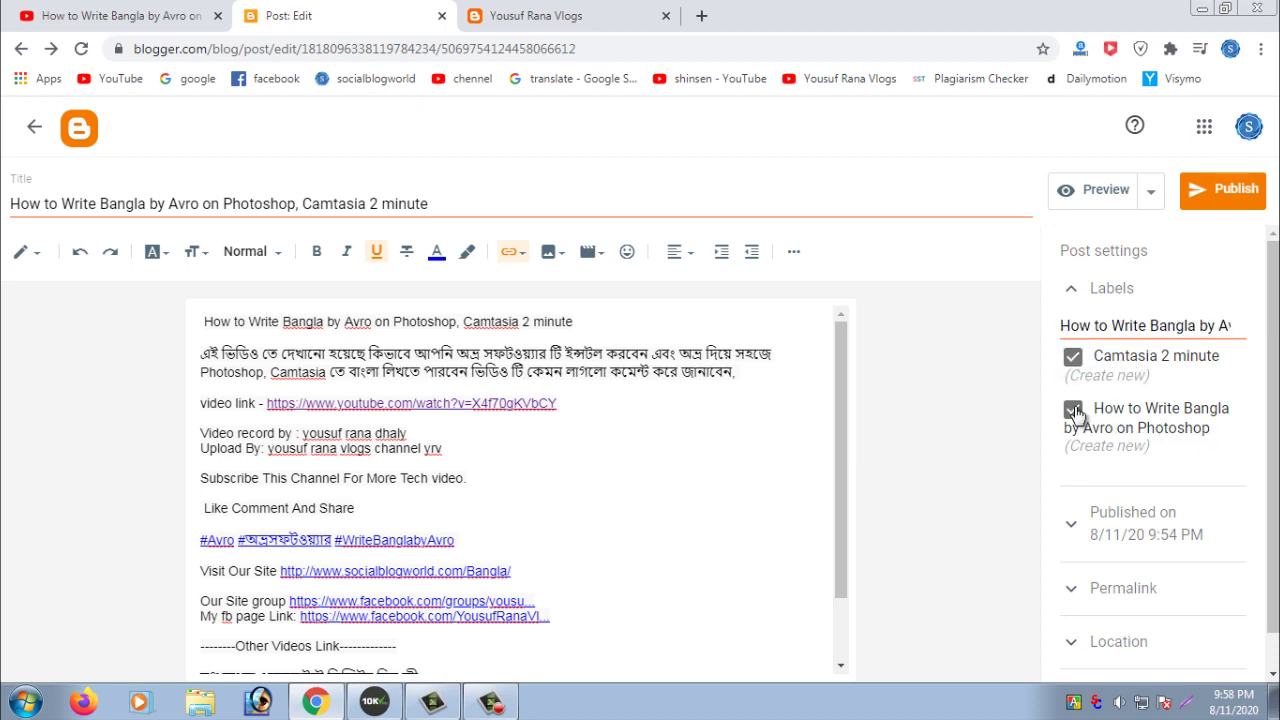
left_click(1062, 366)
Step: Examine the post's location setting without changing it and read through the post body from beginning to end
scroll(1160, 450, "down", 1)
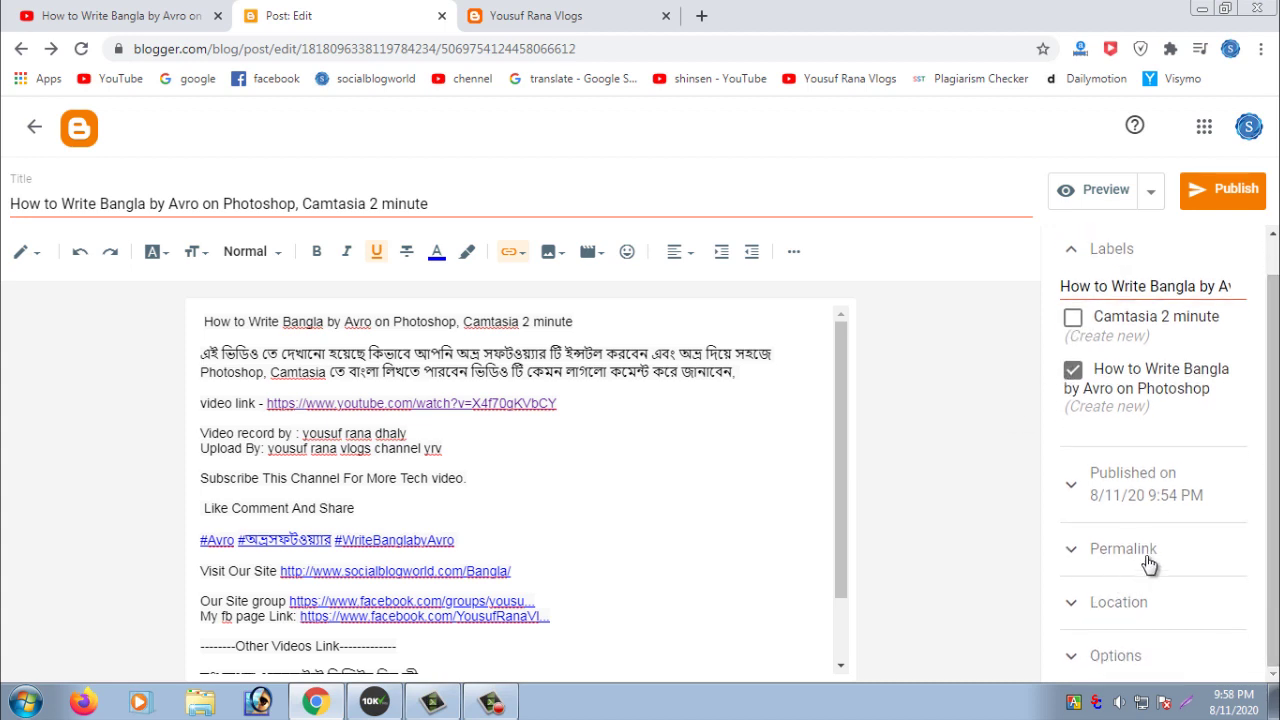
scroll(1142, 606, "up", 1)
left_click(1125, 637)
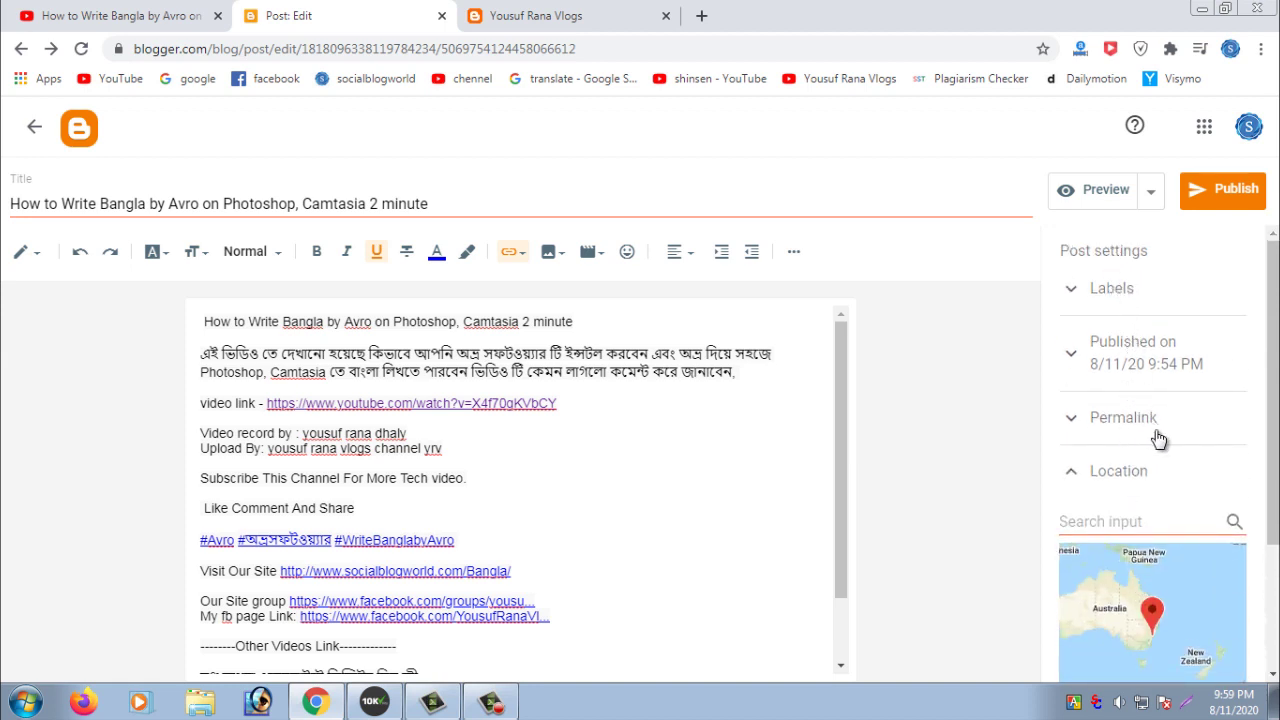
left_click(1138, 480)
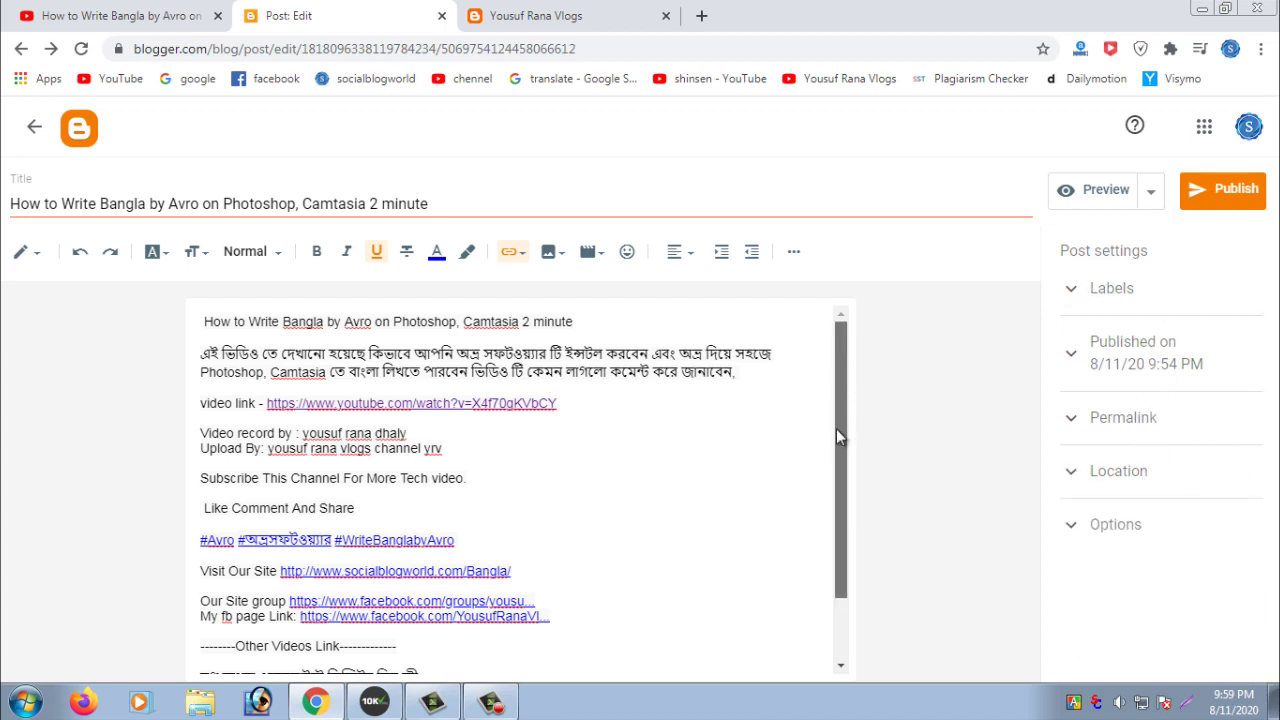
left_click_drag(837, 434, 828, 551)
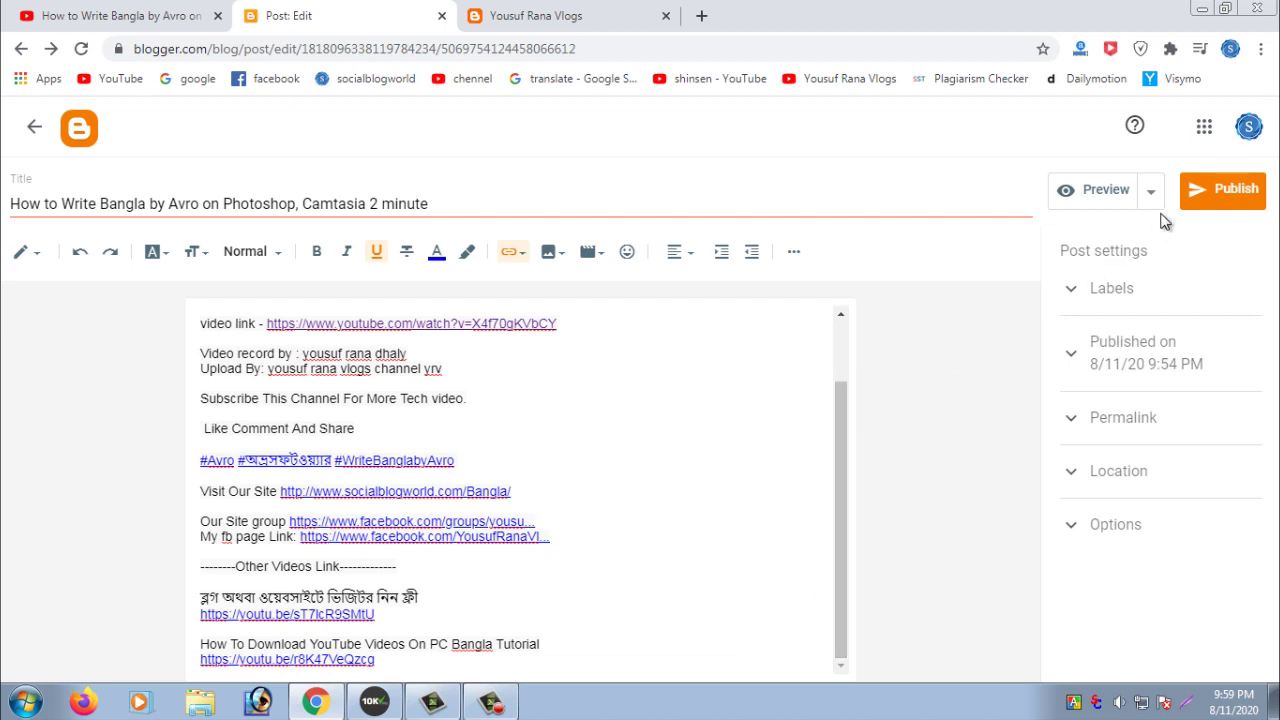
scroll(845, 370, "up", 2)
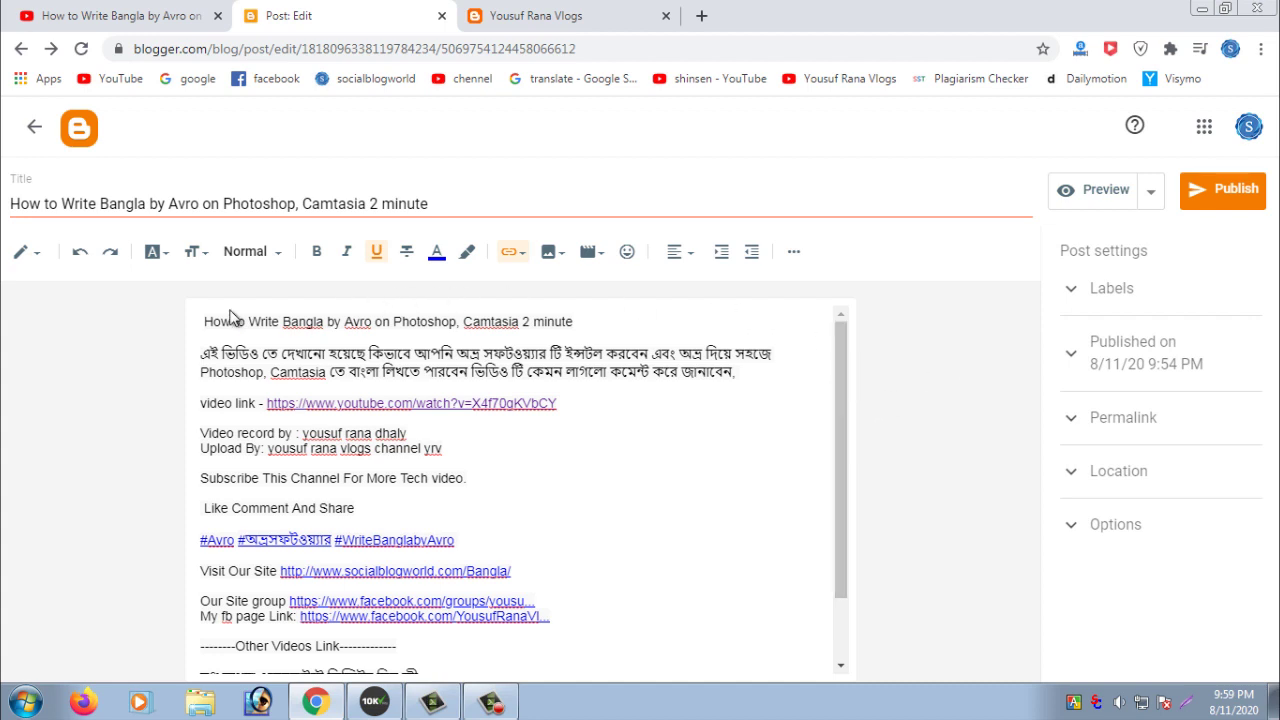
scroll(836, 500, "down", 1)
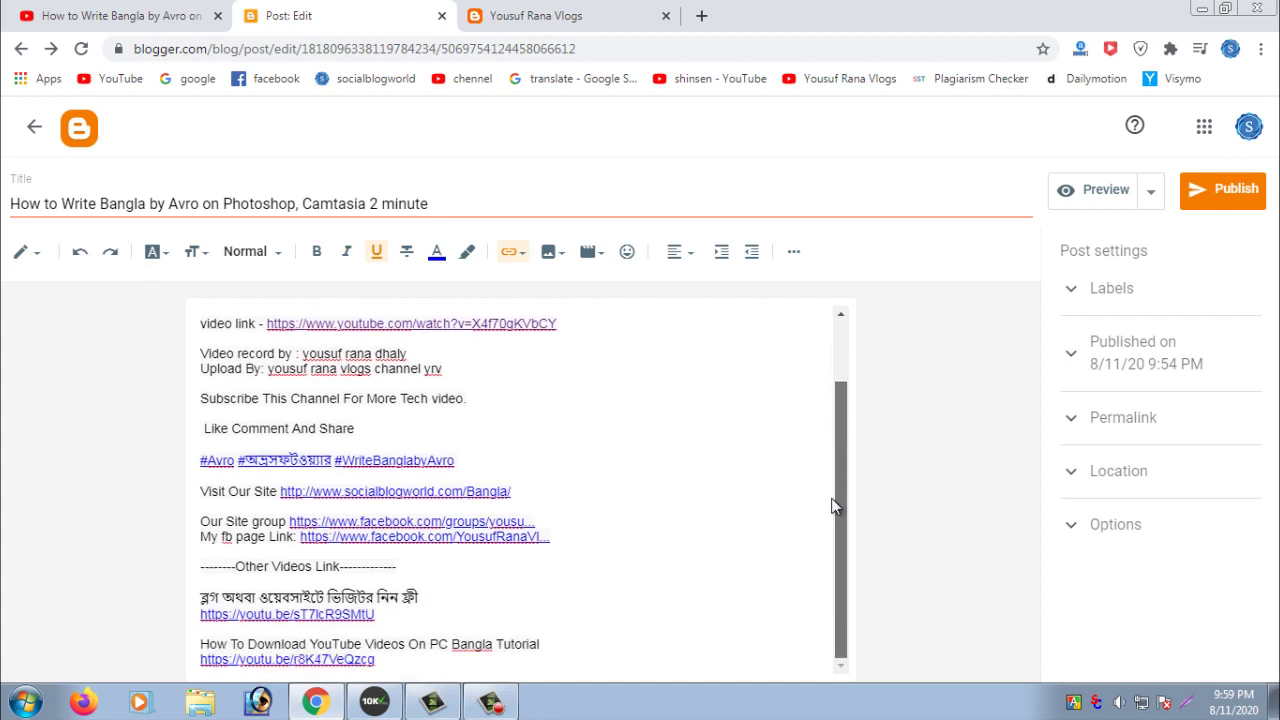
Step: Publish the post to the blog and reload the blog's home page to show it
left_click(1212, 190)
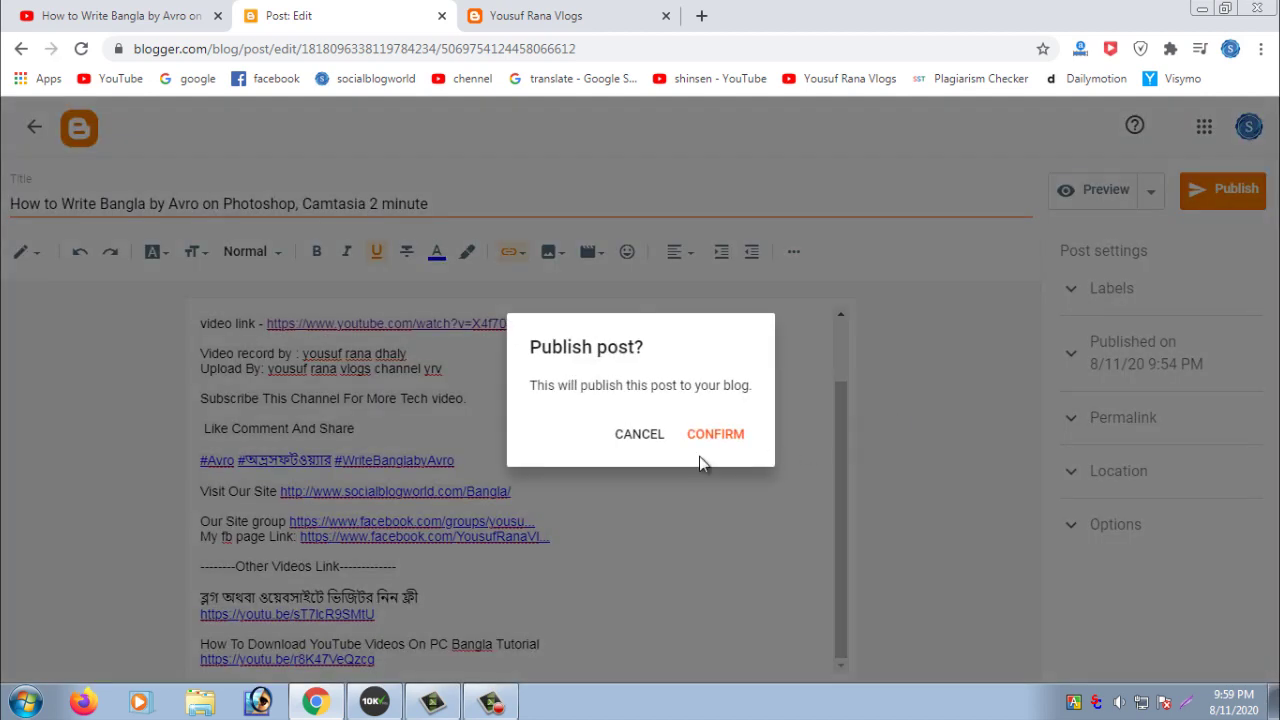
left_click(711, 431)
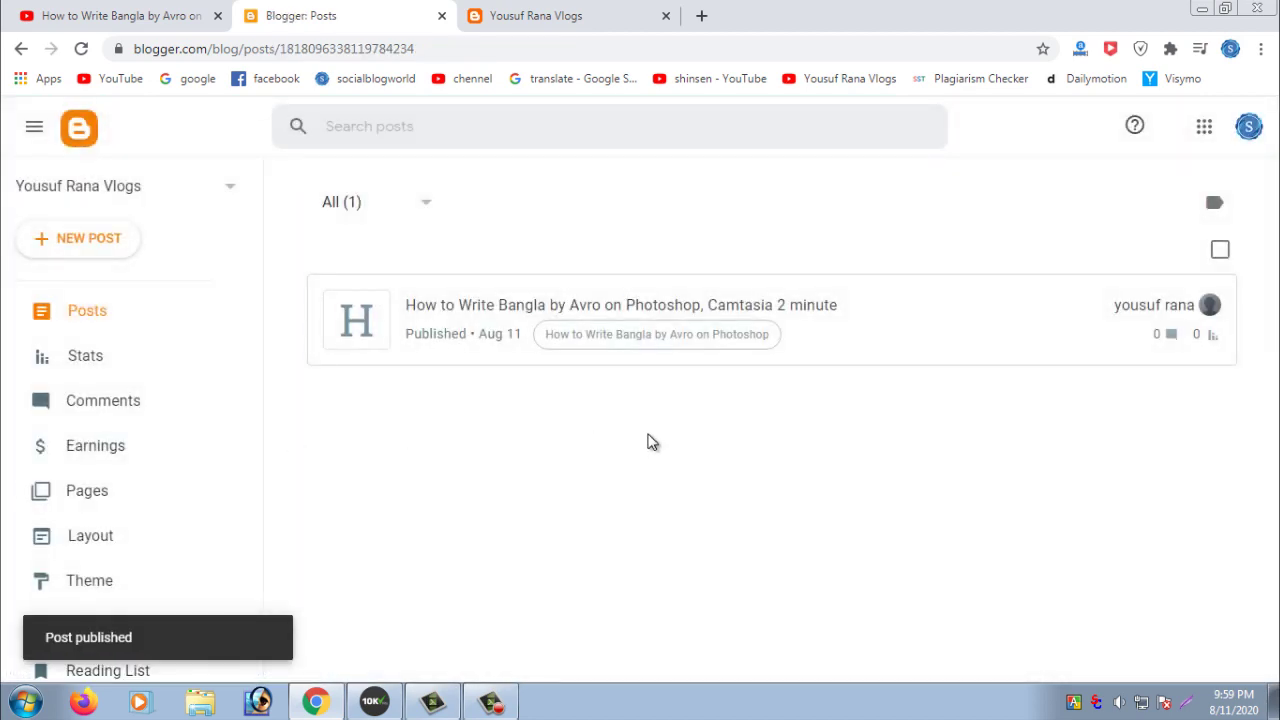
left_click(590, 12)
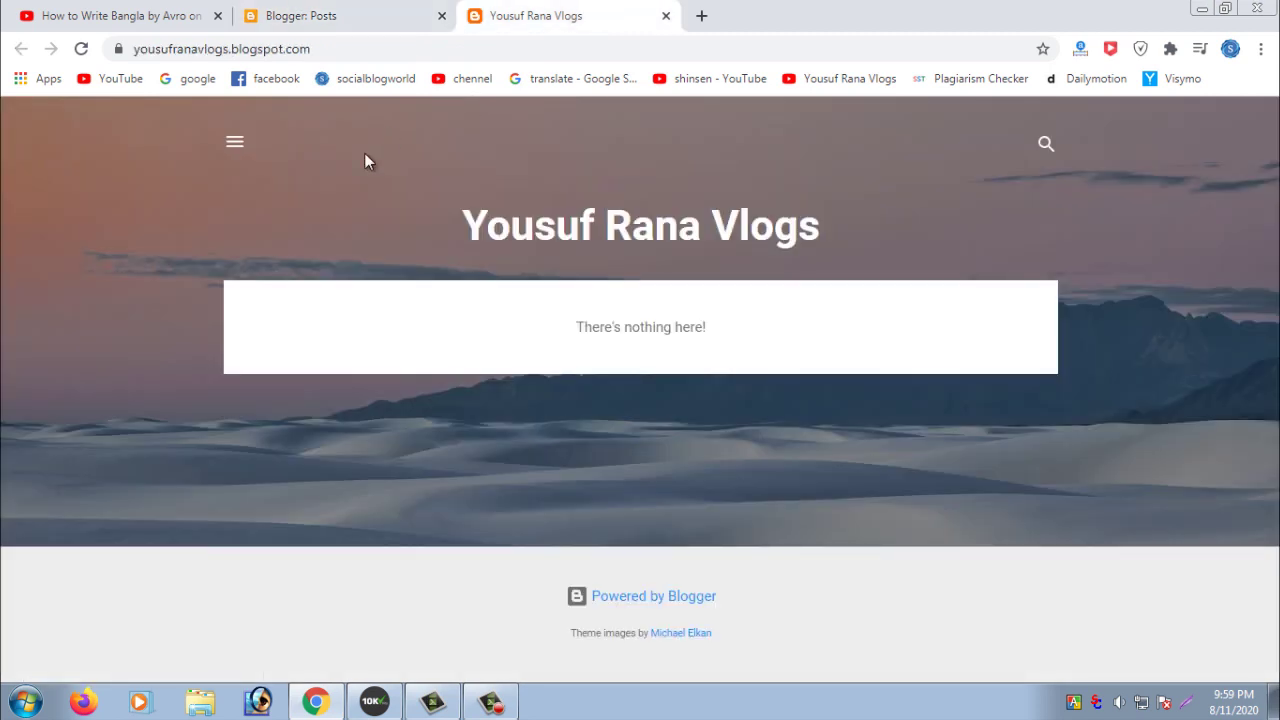
left_click(83, 48)
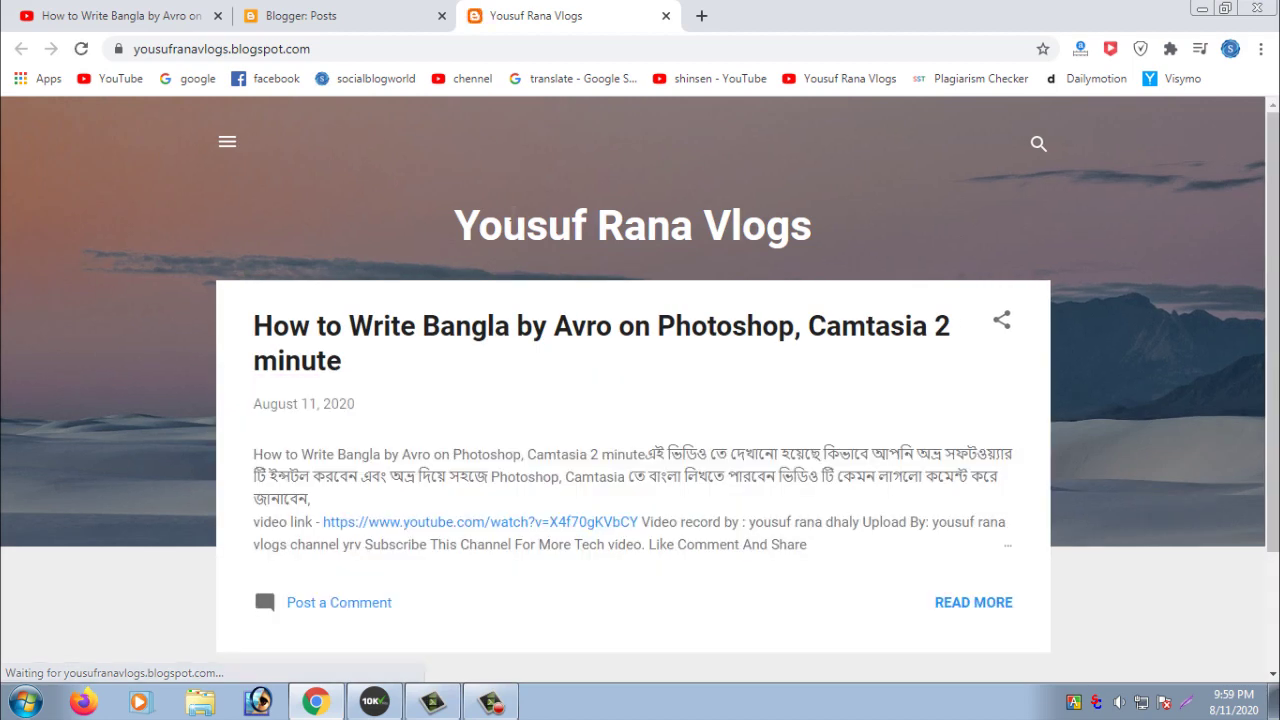
Step: Open the full published post from the blog's home page, read through its text and links, and return to the home page
left_click_drag(1273, 242, 1273, 285)
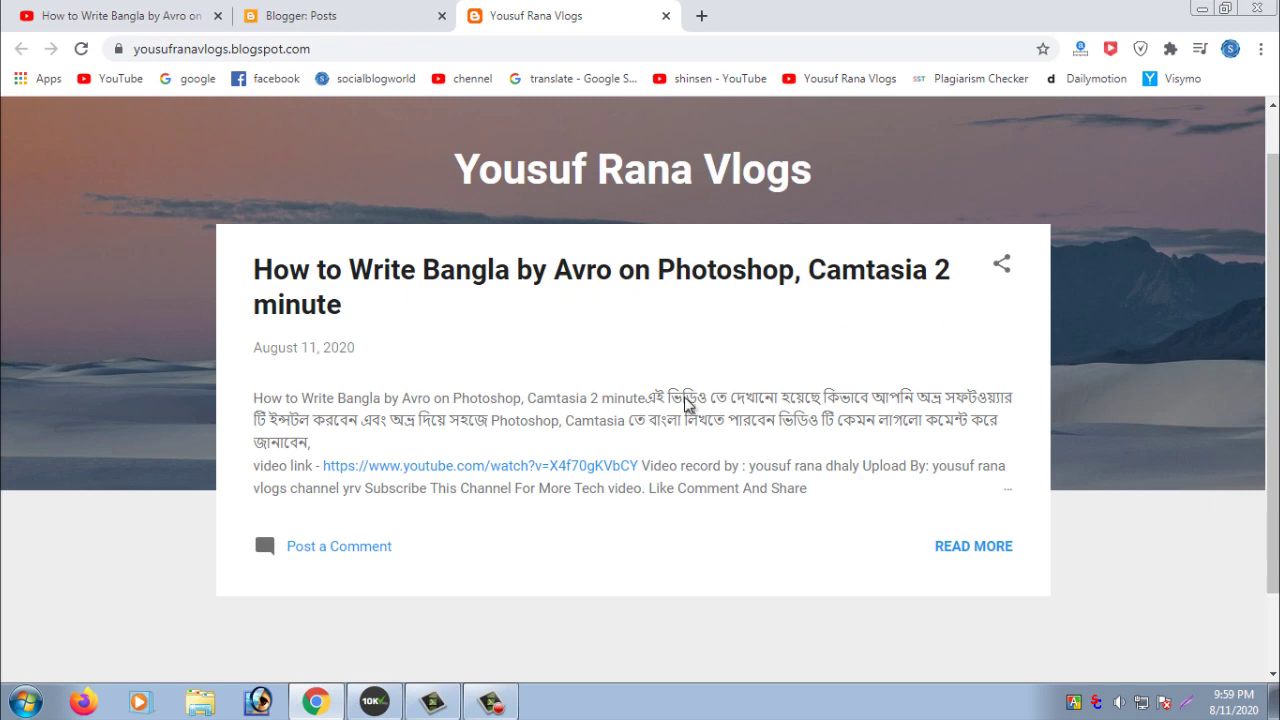
scroll(985, 447, "down", 1)
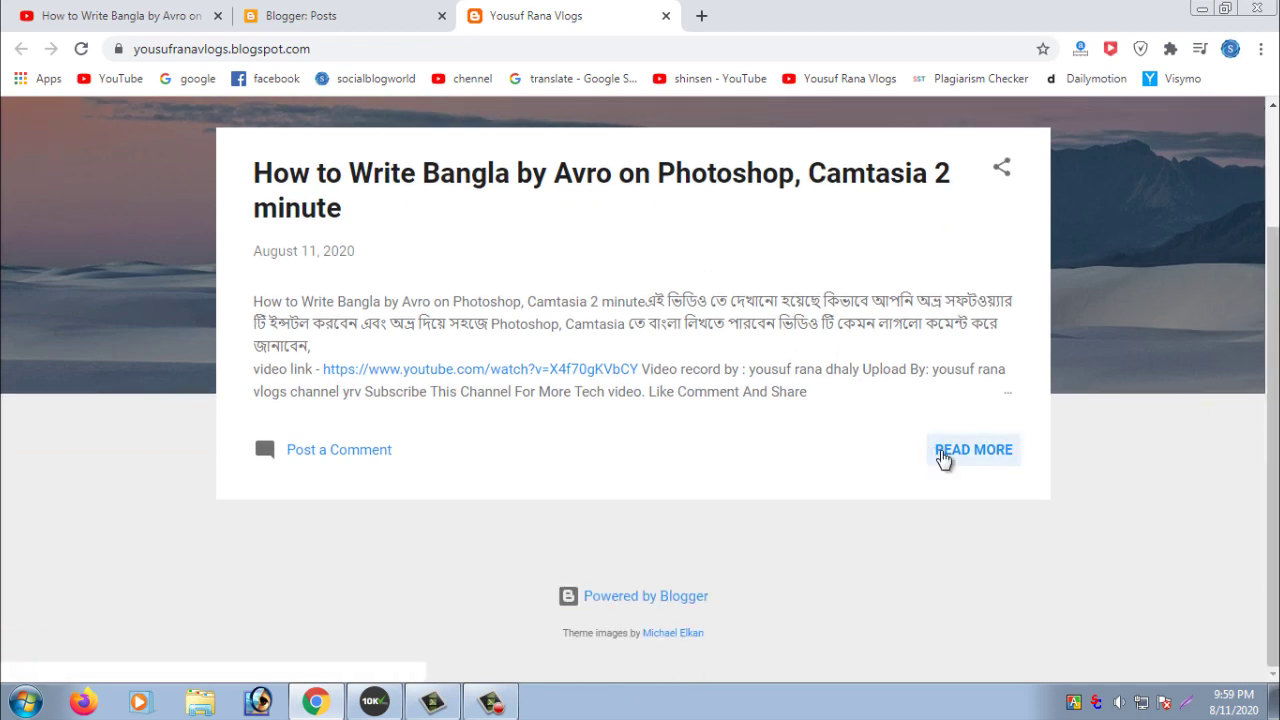
left_click(985, 449)
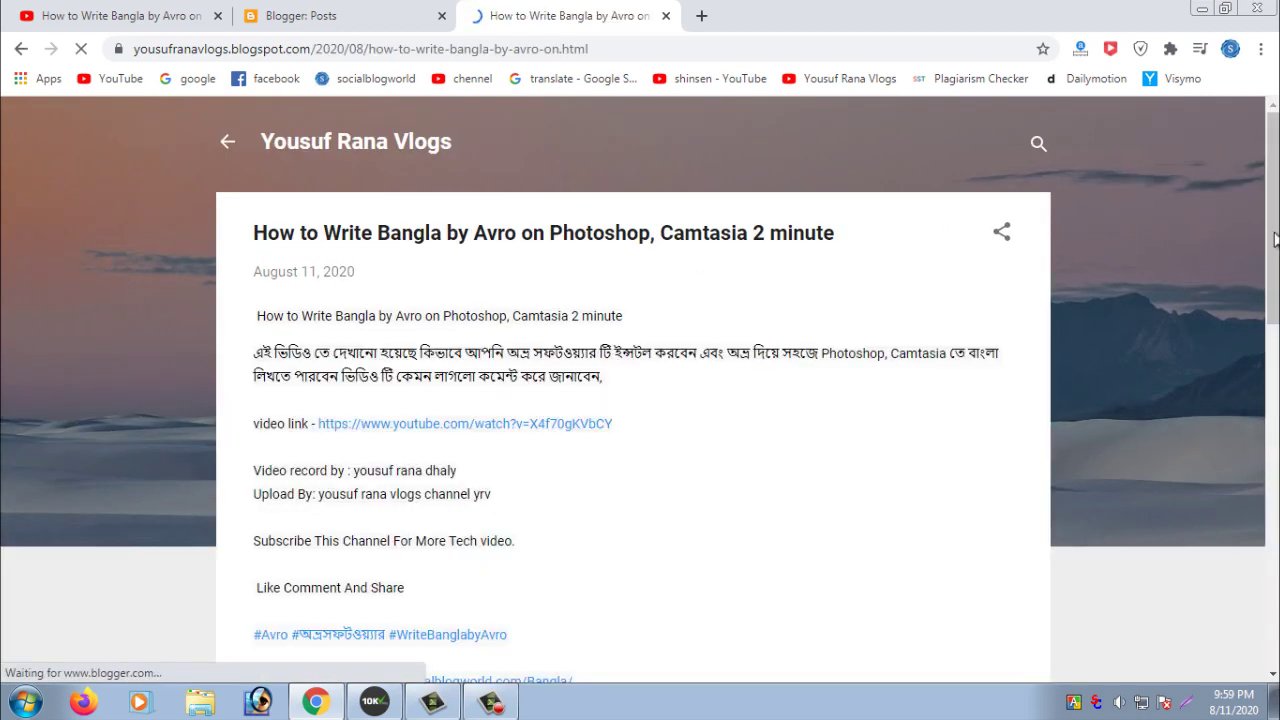
scroll(743, 213, "down", 2)
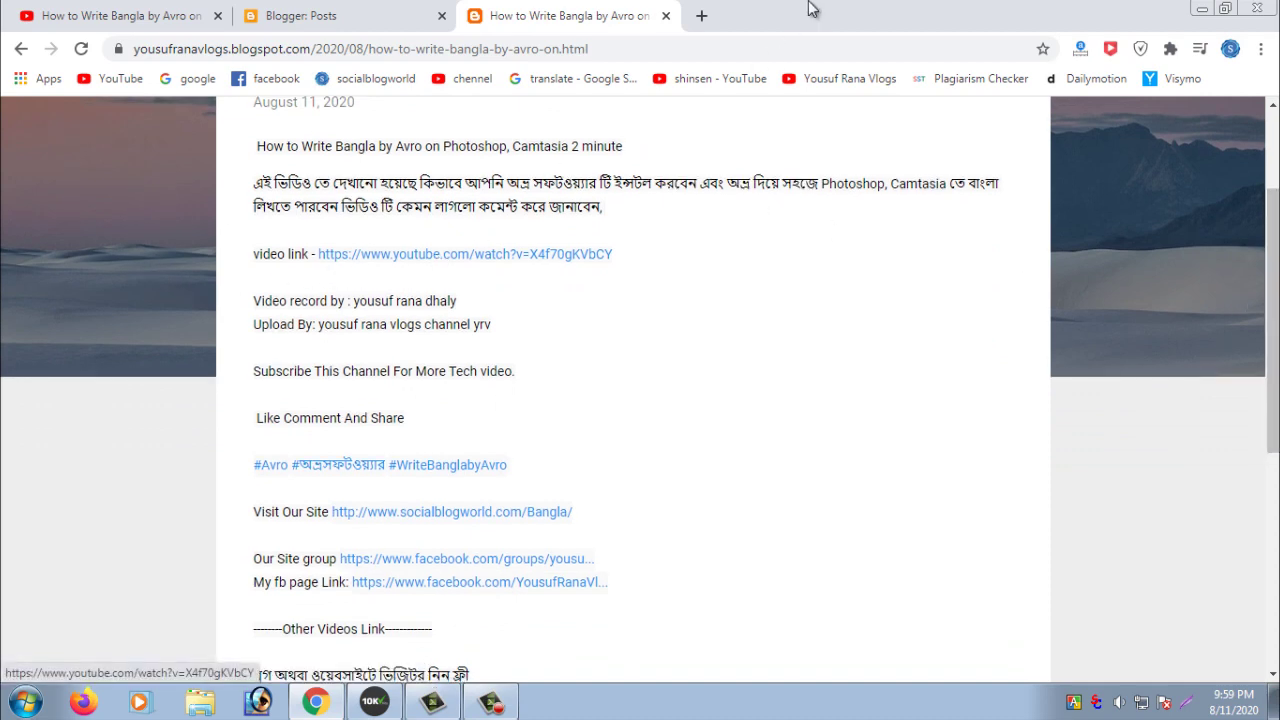
left_click_drag(1268, 234, 1268, 150)
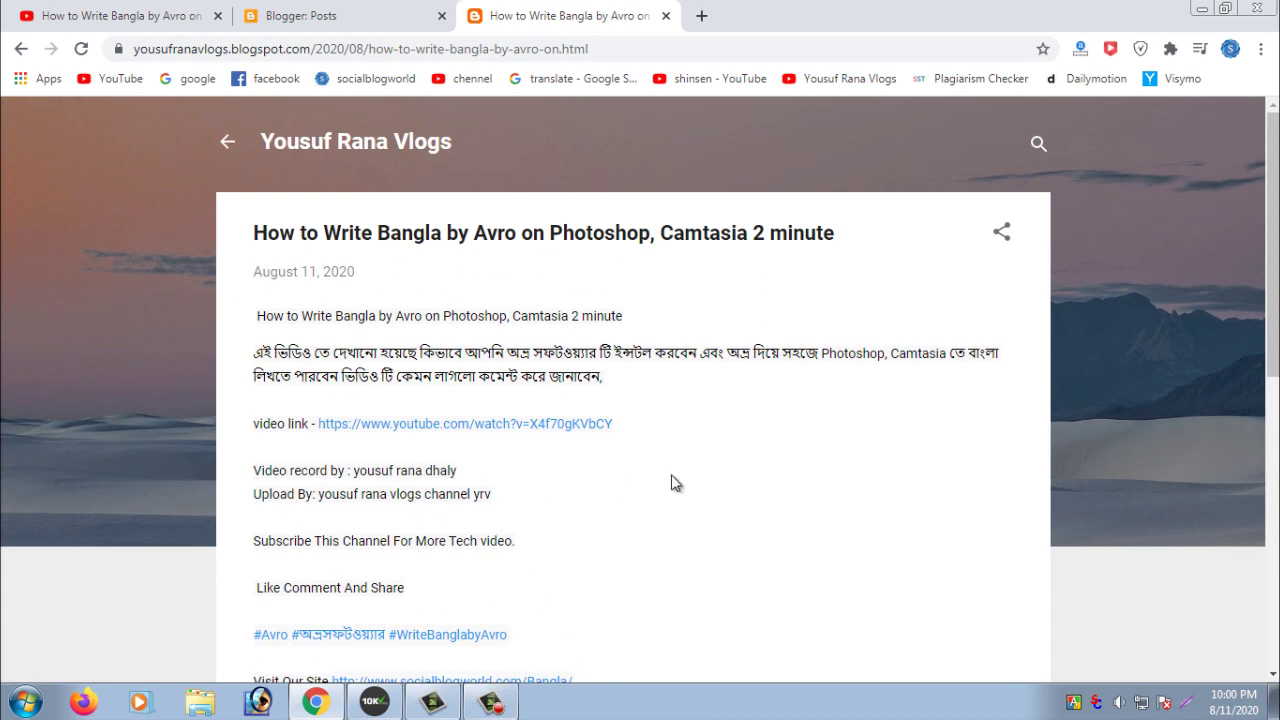
left_click_drag(1274, 300, 1167, 276)
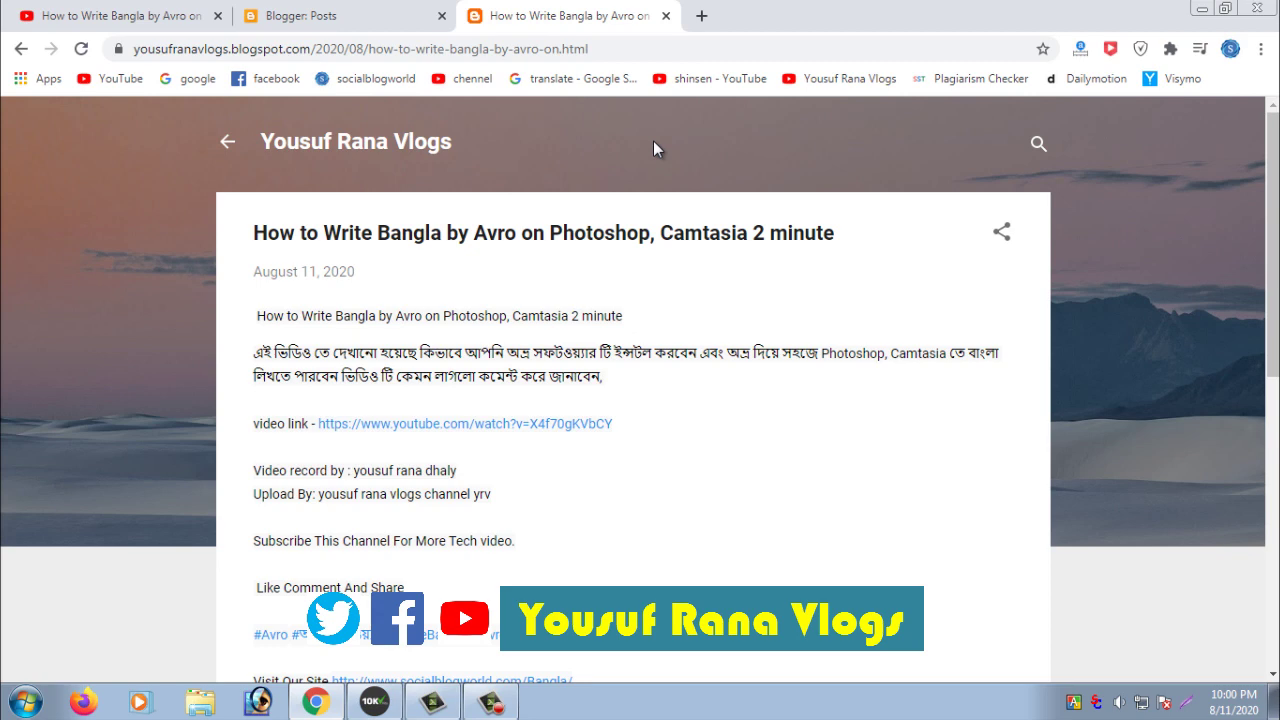
left_click_drag(1267, 165, 1268, 230)
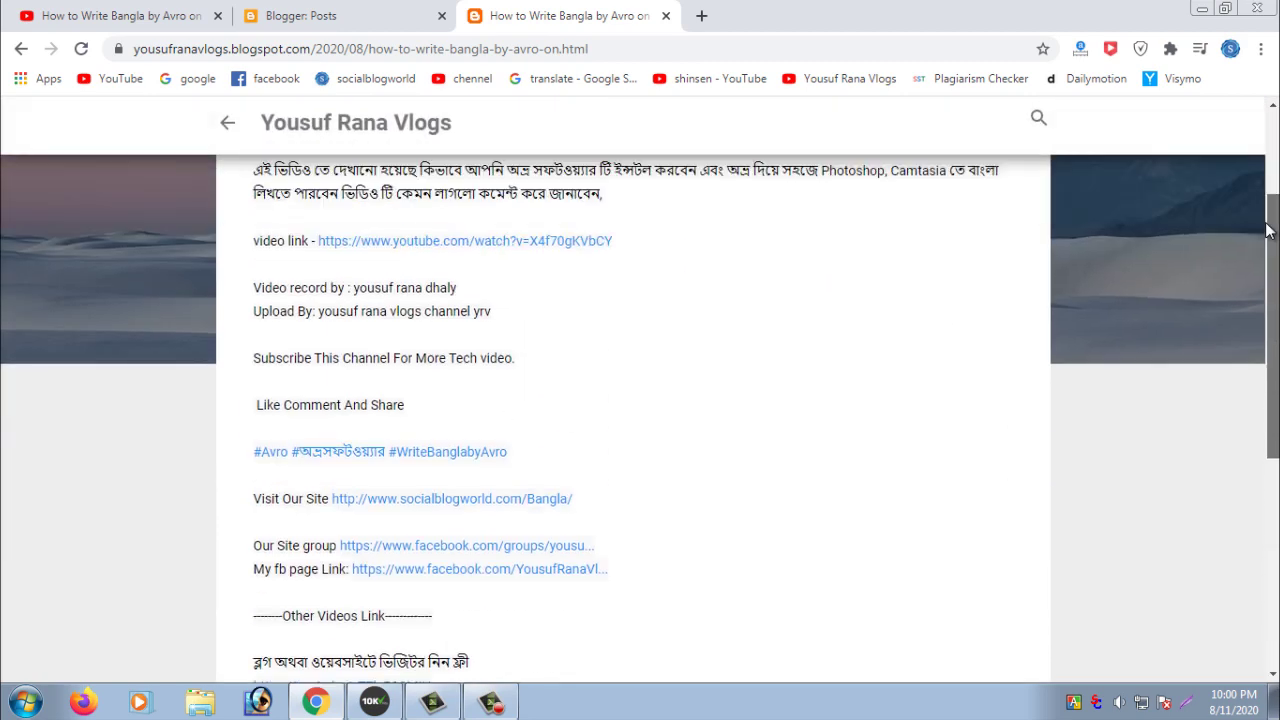
key("alt+Left")
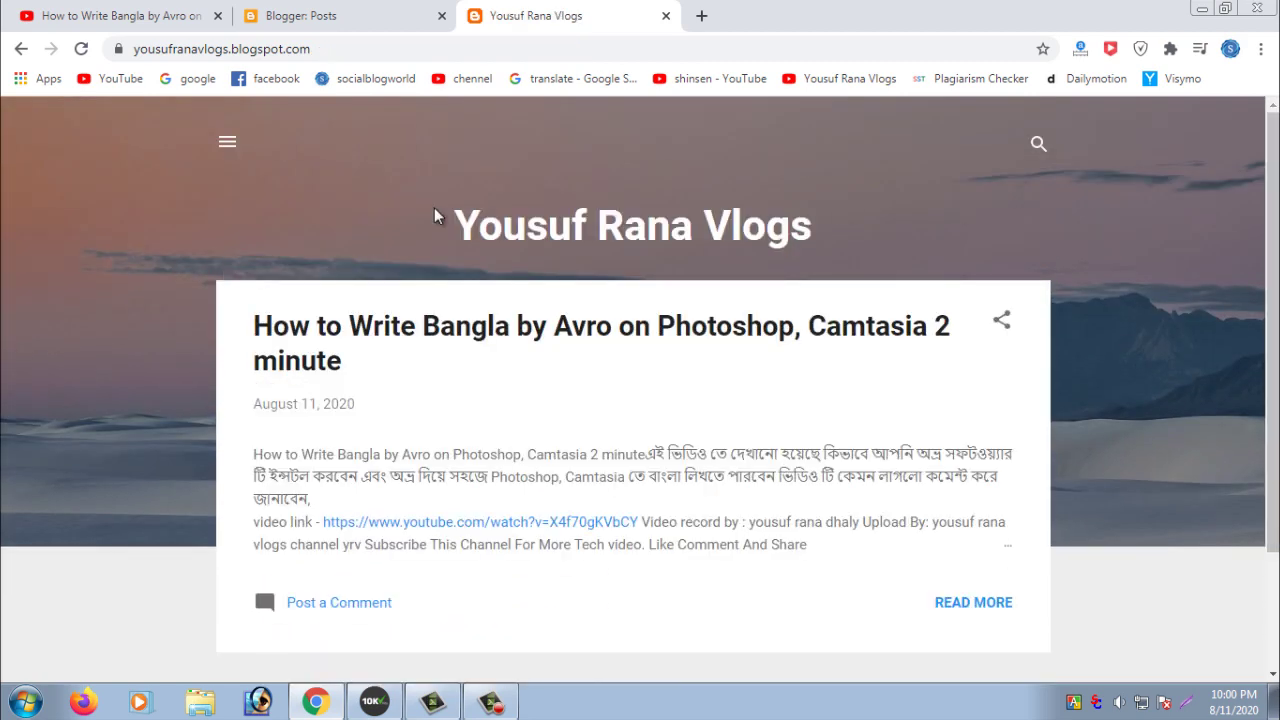
Step: Open the blog's theme settings in Blogger and browse the Contempo, Soho and Emporio theme designs
left_click(308, 5)
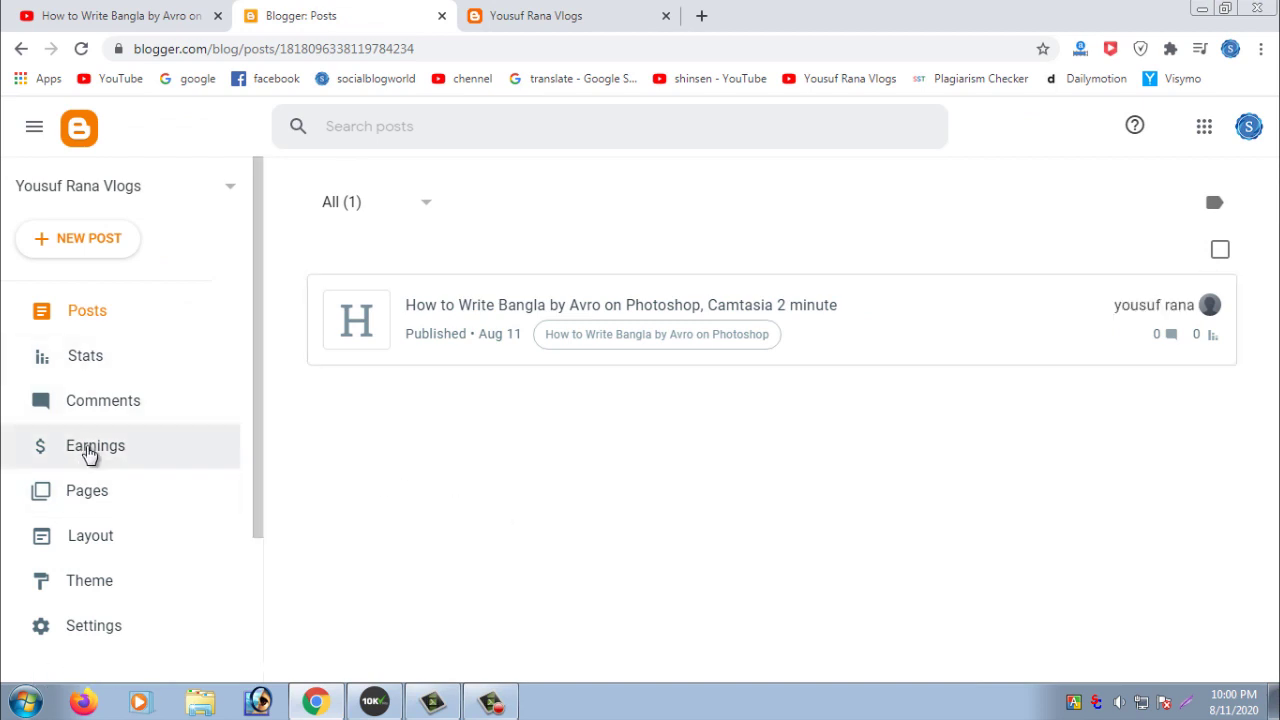
left_click(128, 580)
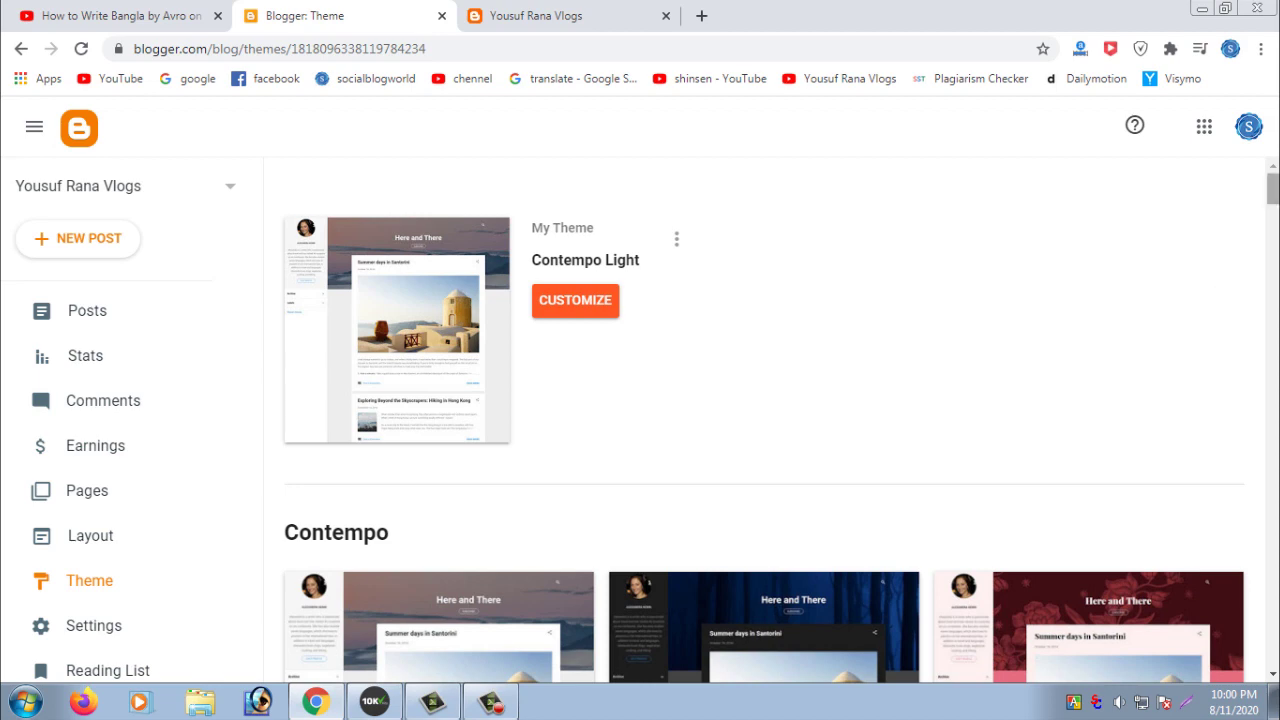
scroll(1272, 190, "down", 4)
scroll(1272, 190, "down", 1)
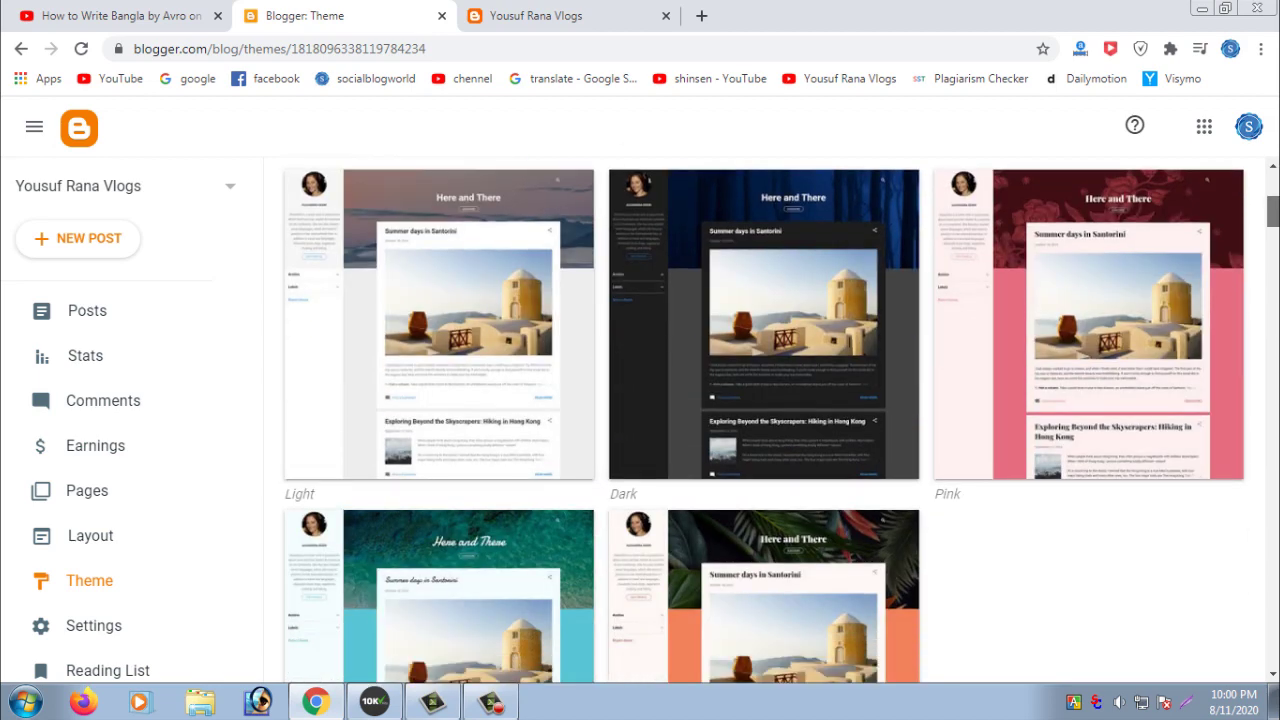
scroll(1272, 240, "down", 5)
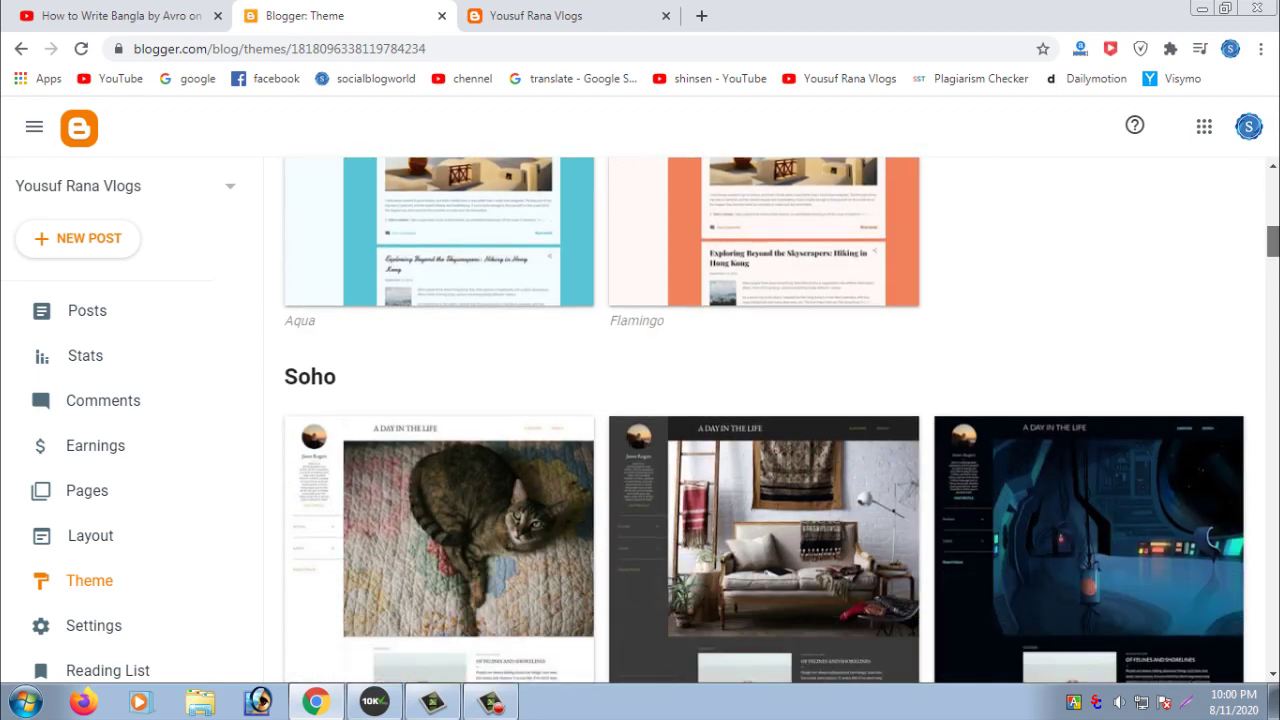
scroll(764, 420, "down", 8)
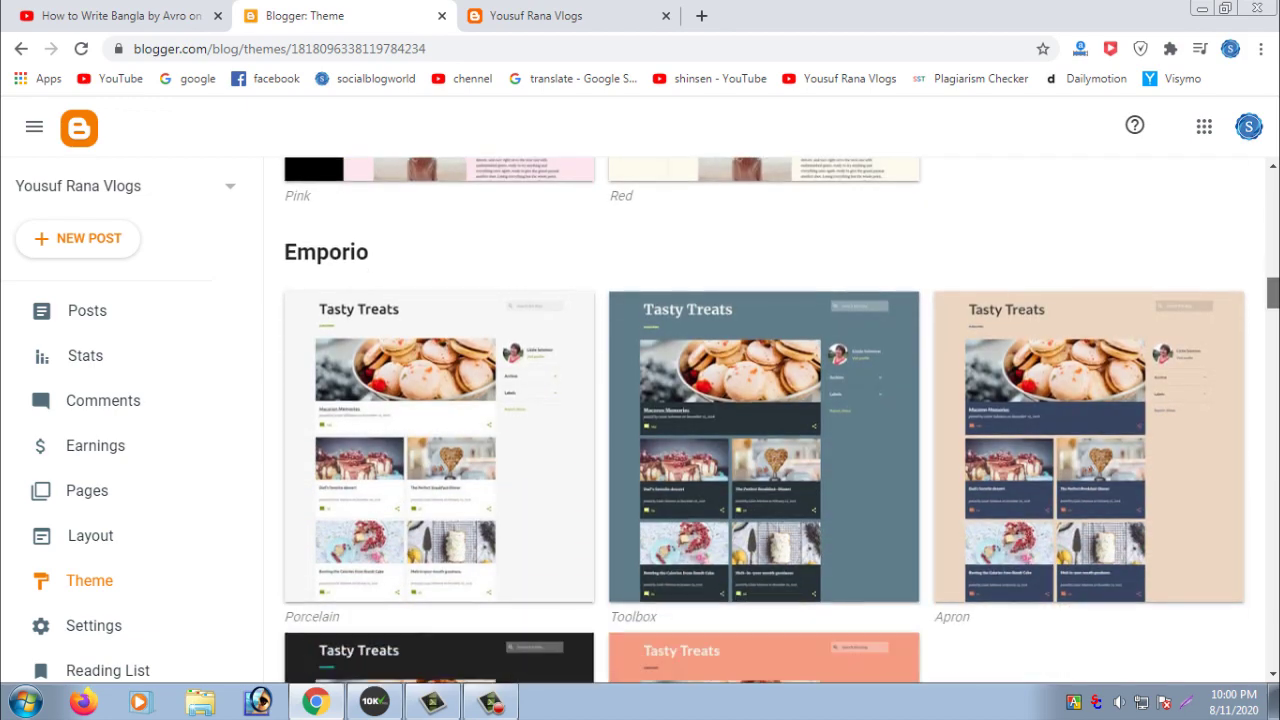
scroll(764, 420, "up", 15)
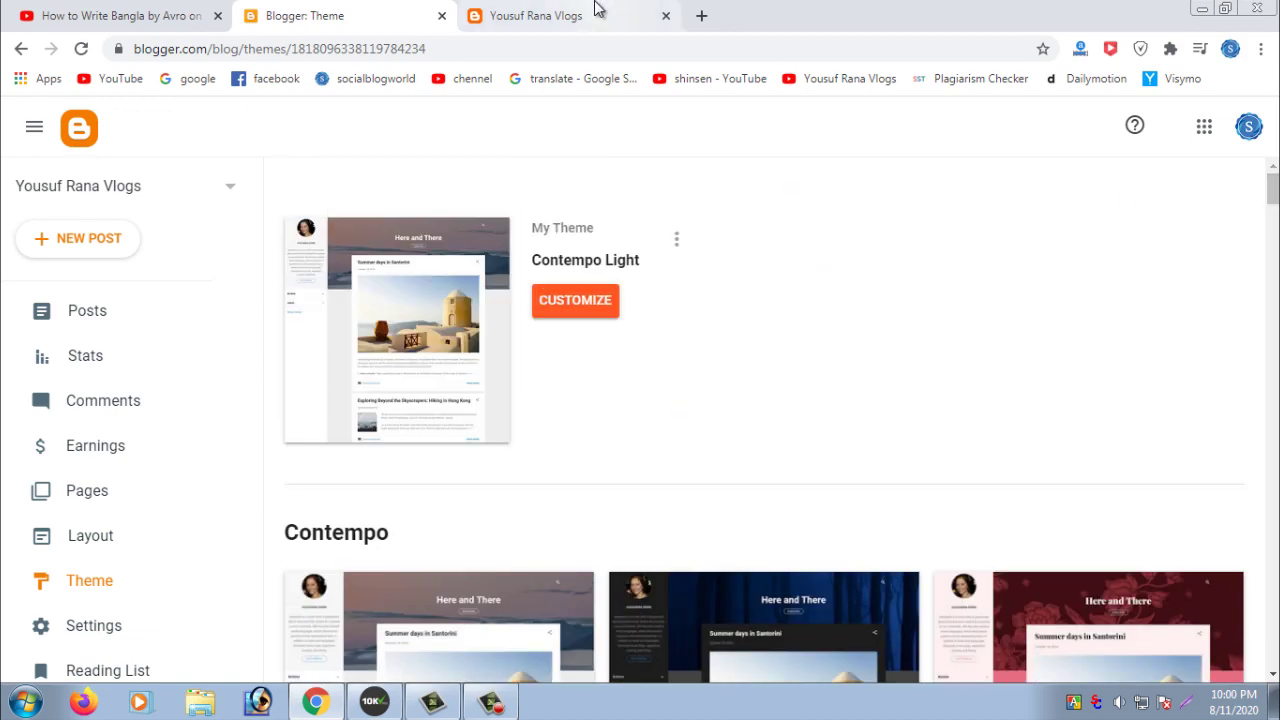
Step: Review the current theme and post on the live blog's home page, and return to the Blogger theme page
left_click(594, 10)
scroll(1272, 300, "down", 2)
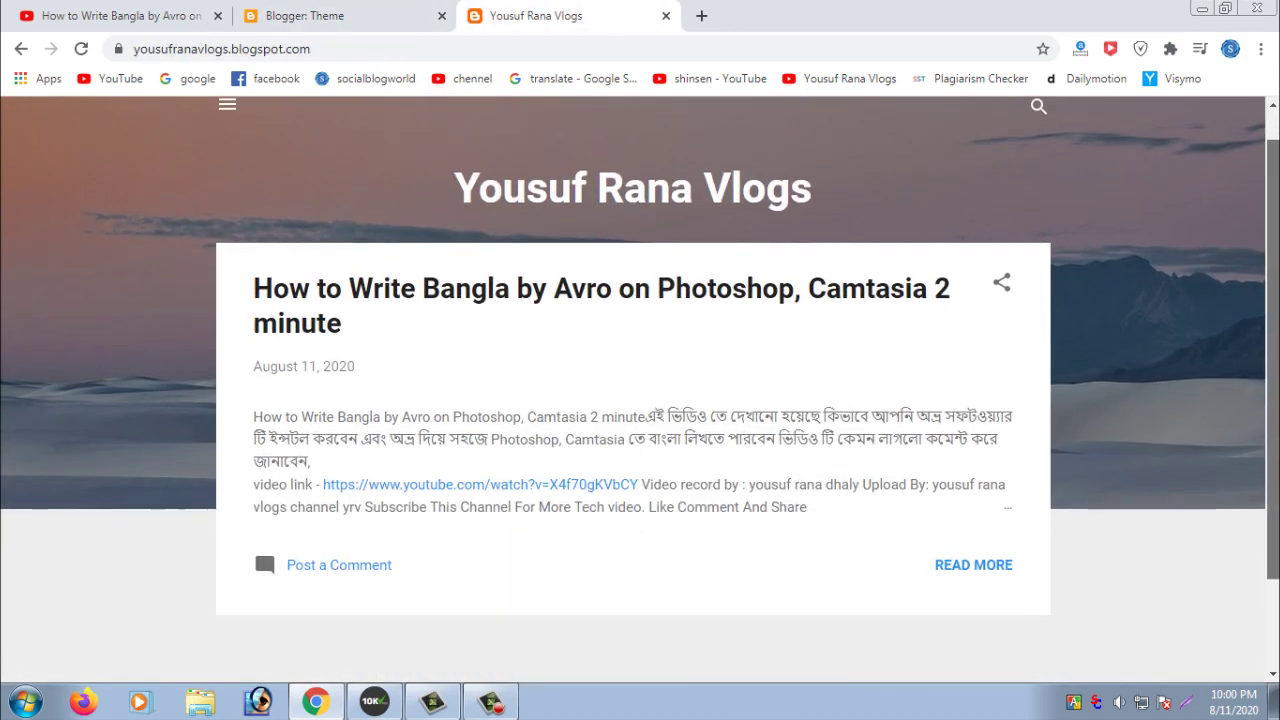
scroll(1272, 300, "up", 2)
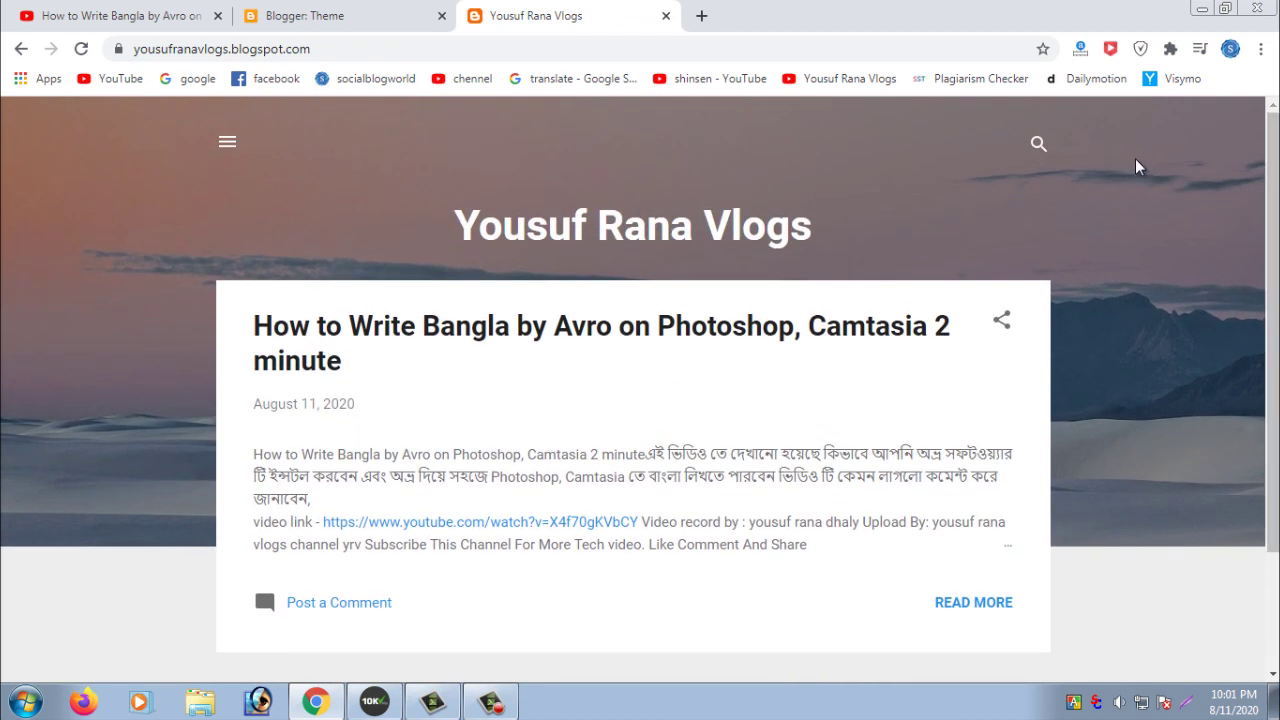
left_click(322, 14)
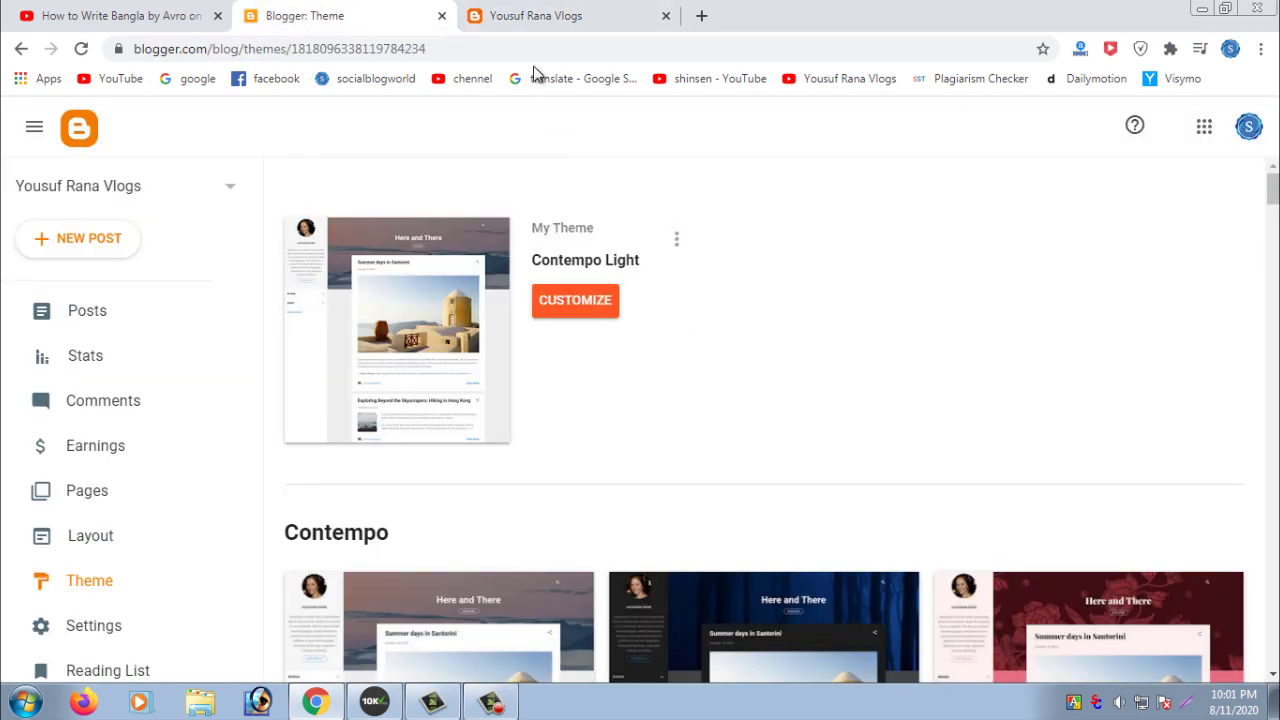
left_click(600, 16)
left_click(302, 10)
Step: Open a blank new post, examine its title, body and post settings, and leave the editor without writing anything
left_click(83, 243)
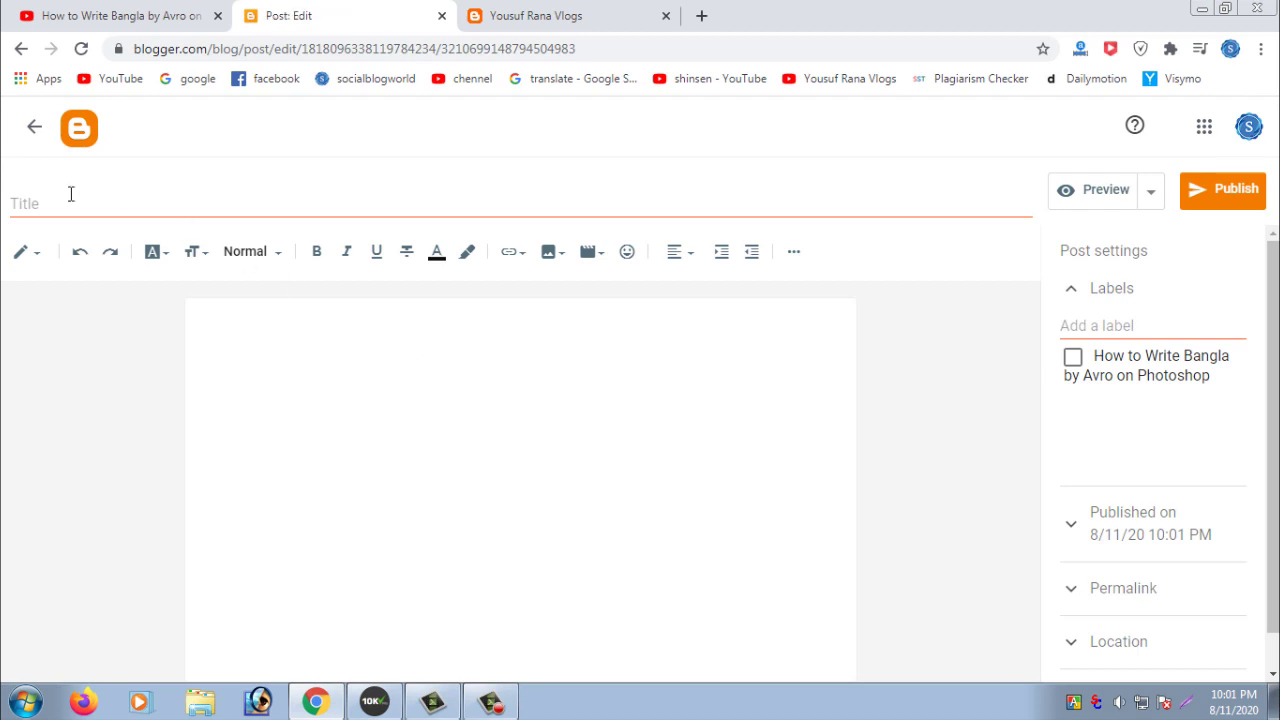
left_click(37, 204)
left_click(358, 355)
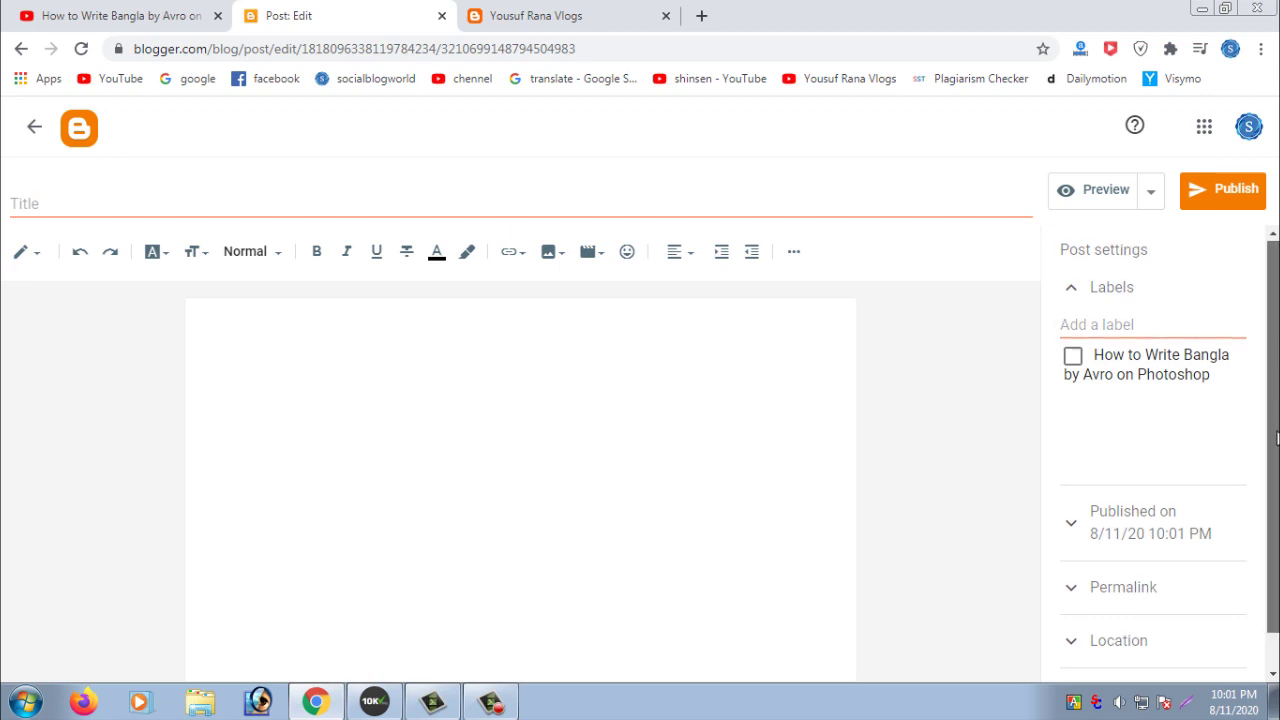
scroll(1171, 577, "down", 1)
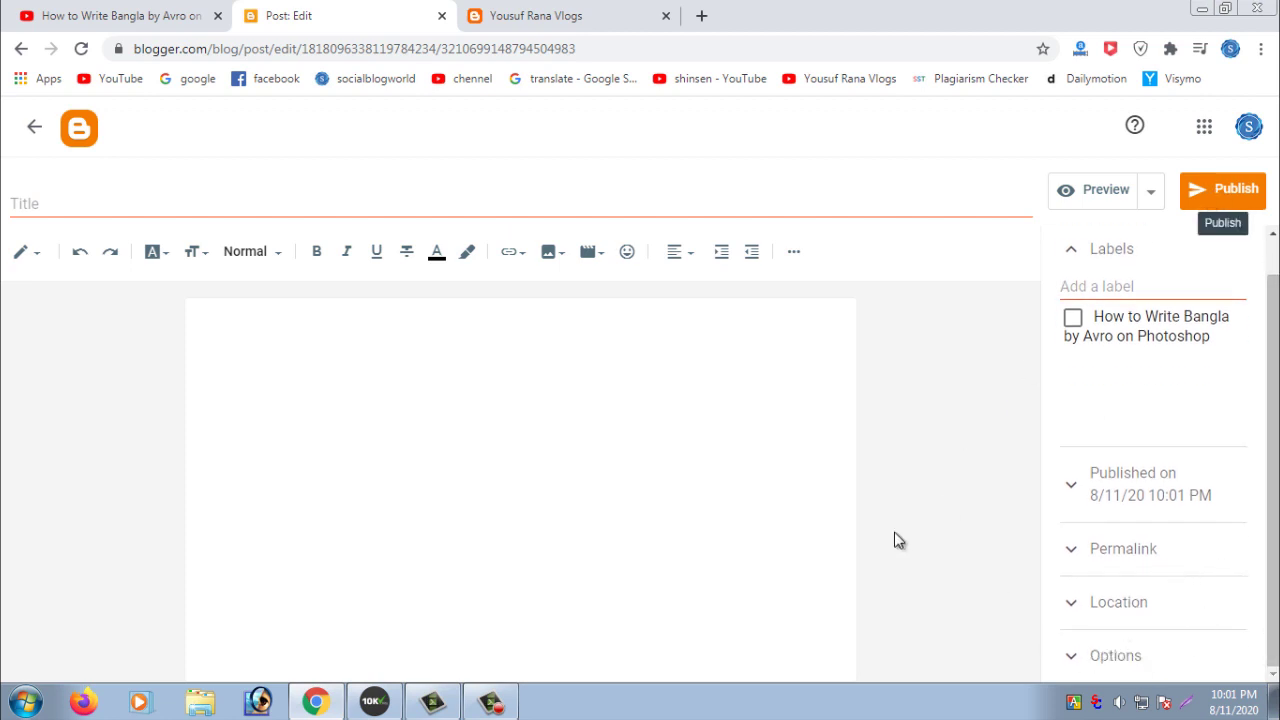
left_click(34, 127)
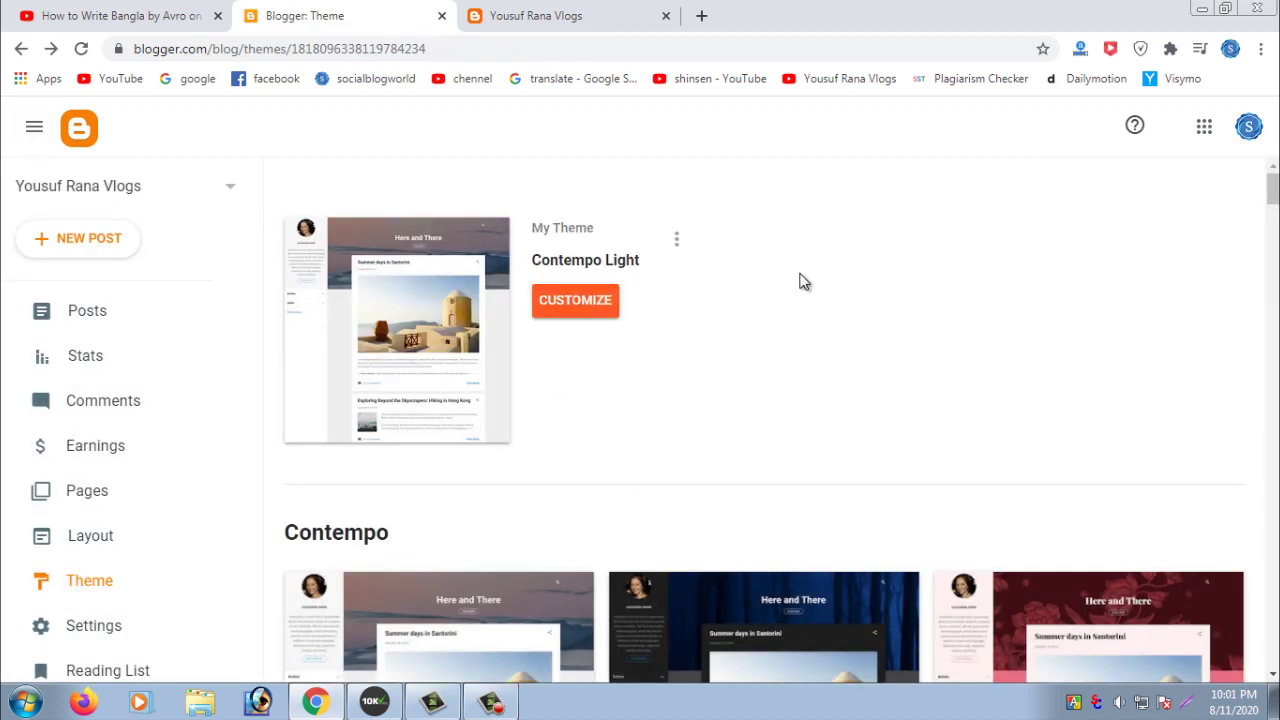
Step: View the live blog's home page once more and return to the source video's page on YouTube
left_click(563, 17)
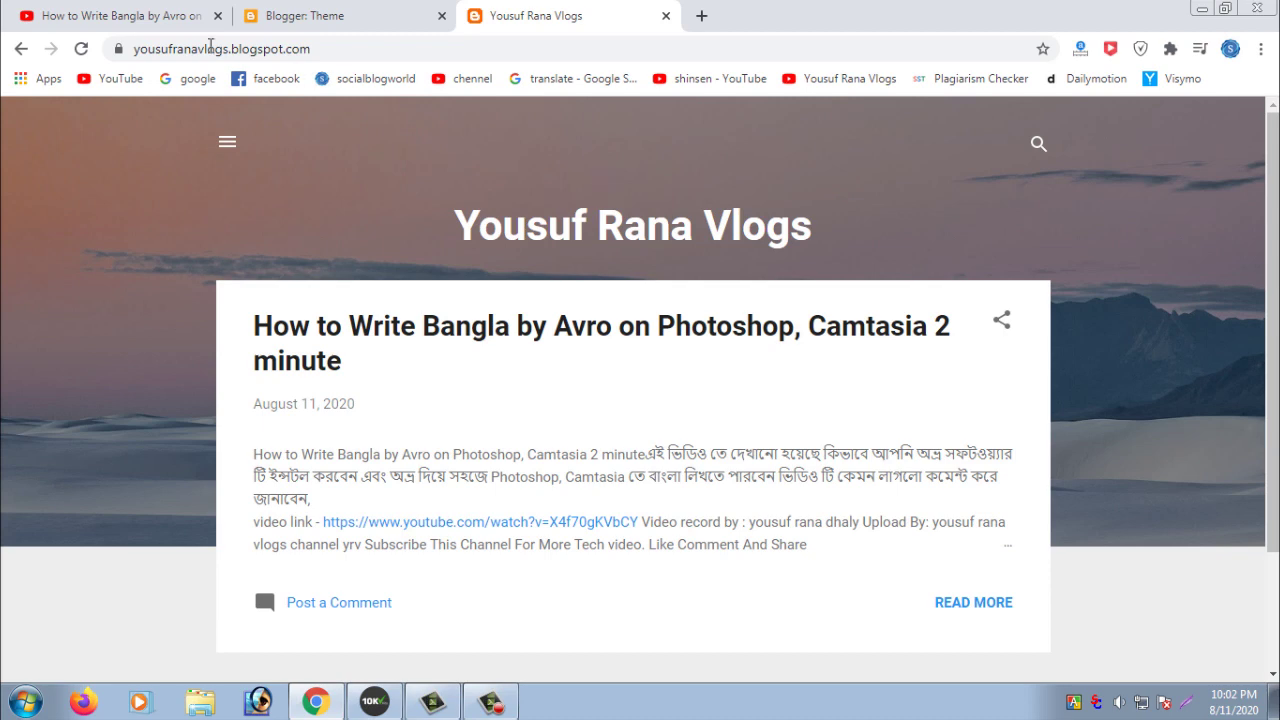
left_click(45, 15)
scroll(3, 390, "up", 3)
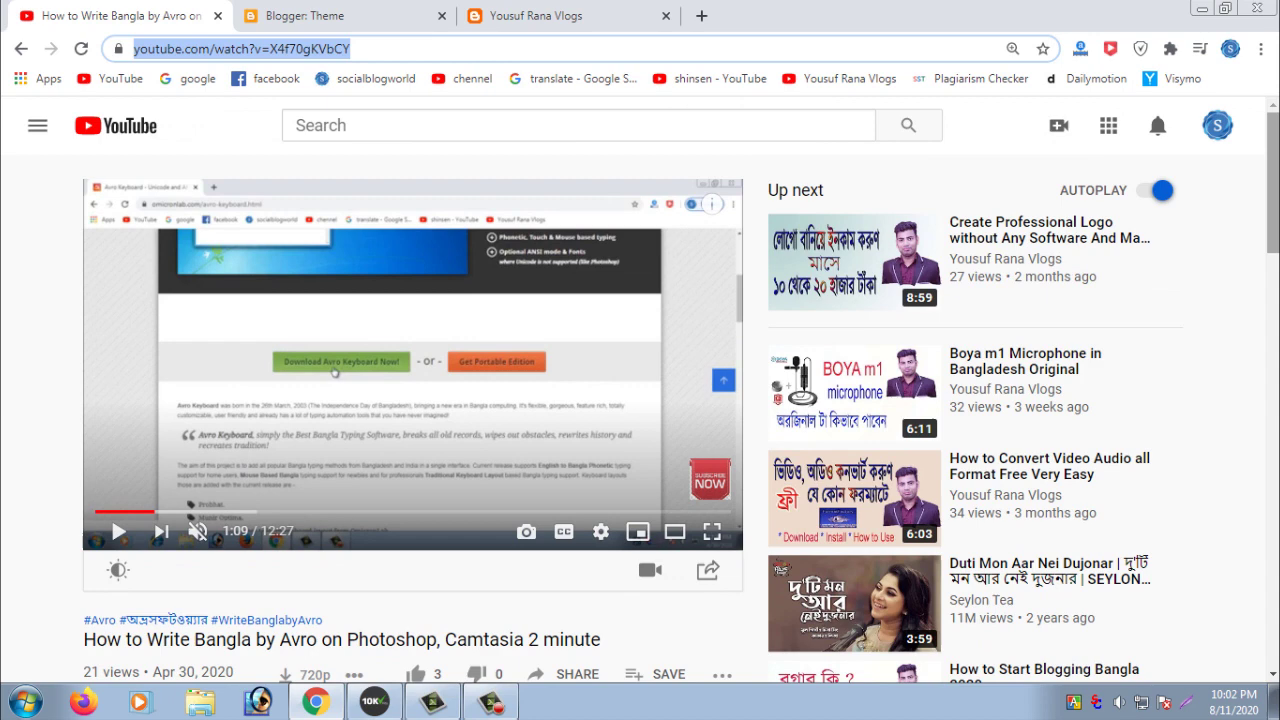
left_click(1272, 183)
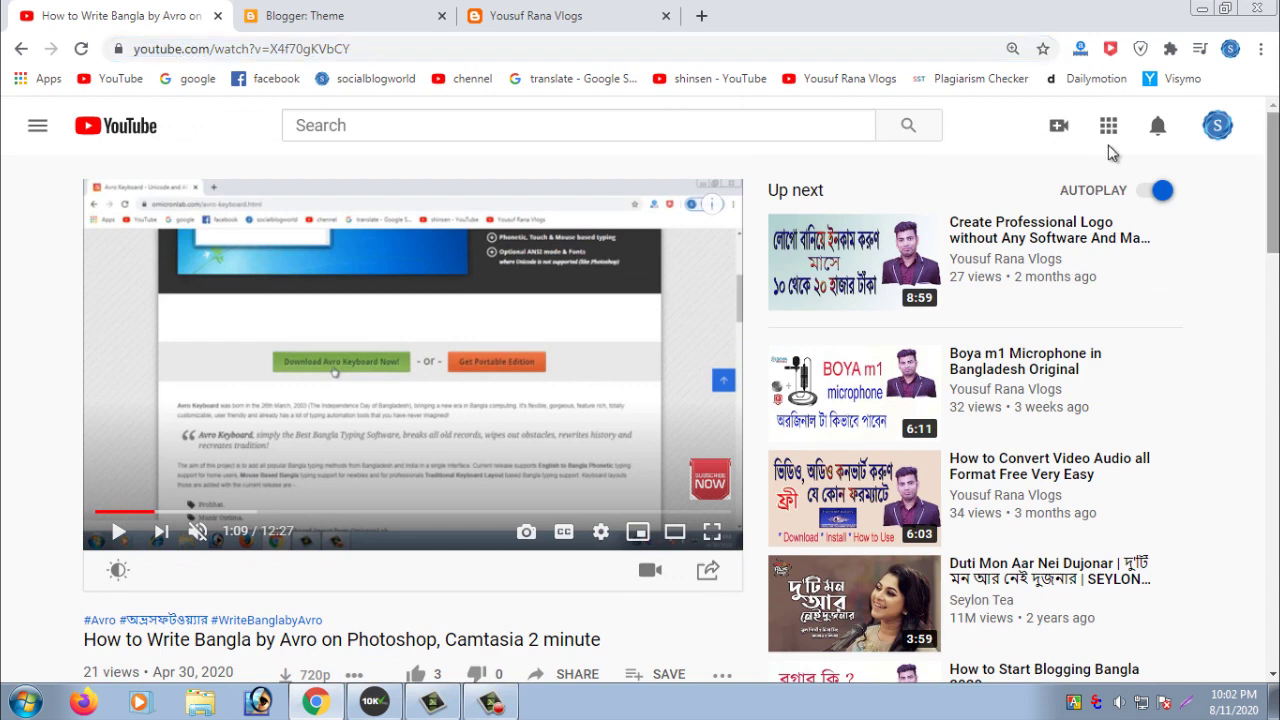
scroll(930, 190, "down", 1)
scroll(660, 390, "up", 1)
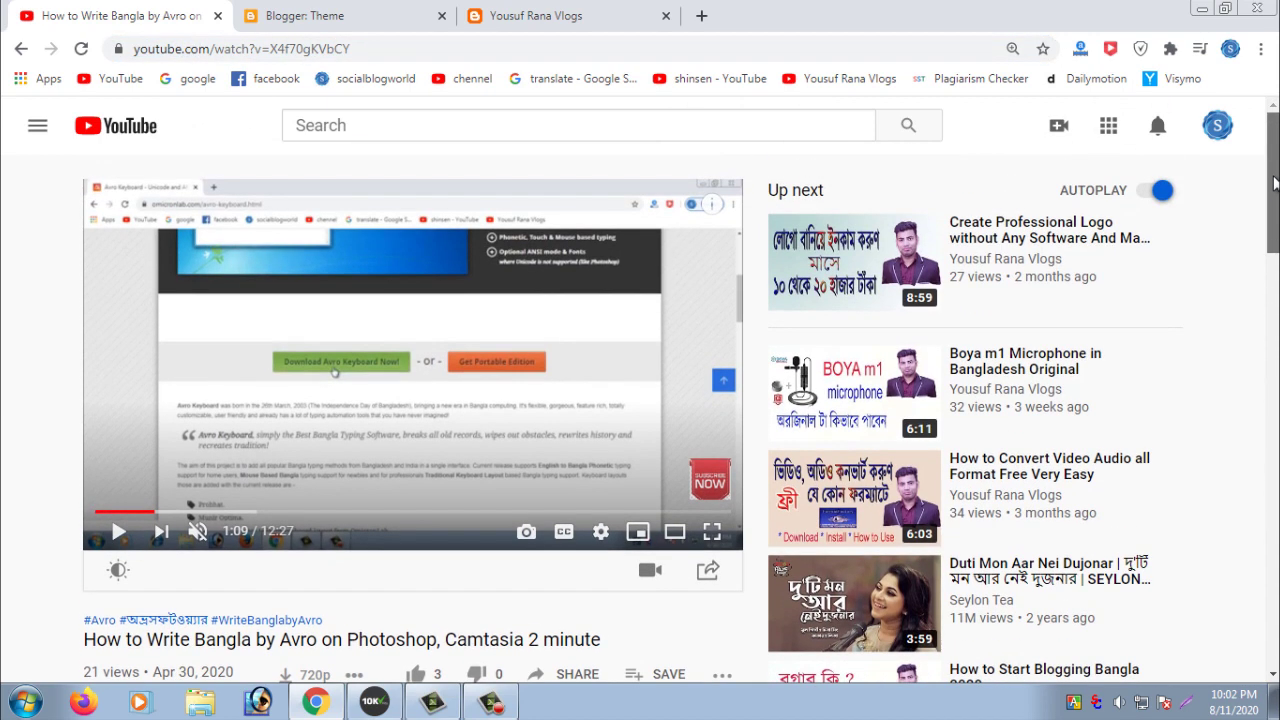